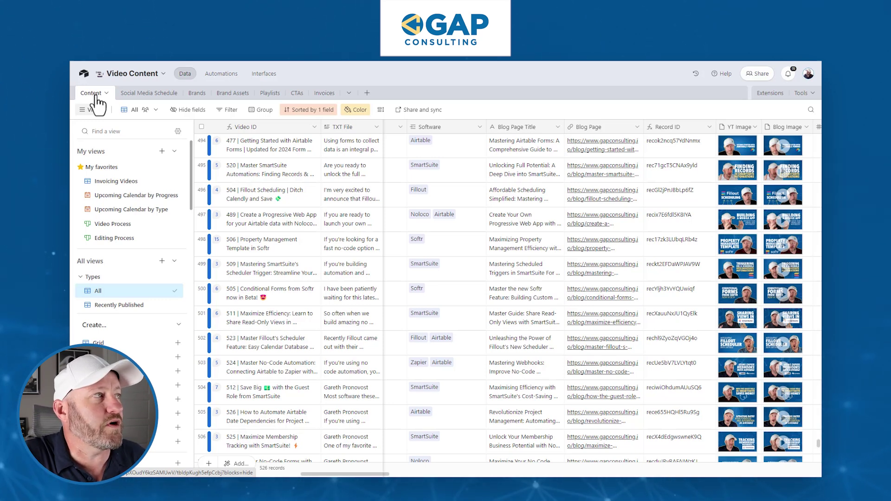
- Go to the Video Content base's interfaces, review the available pages, and open the Content Planning interface for editing
left_click(256, 75)
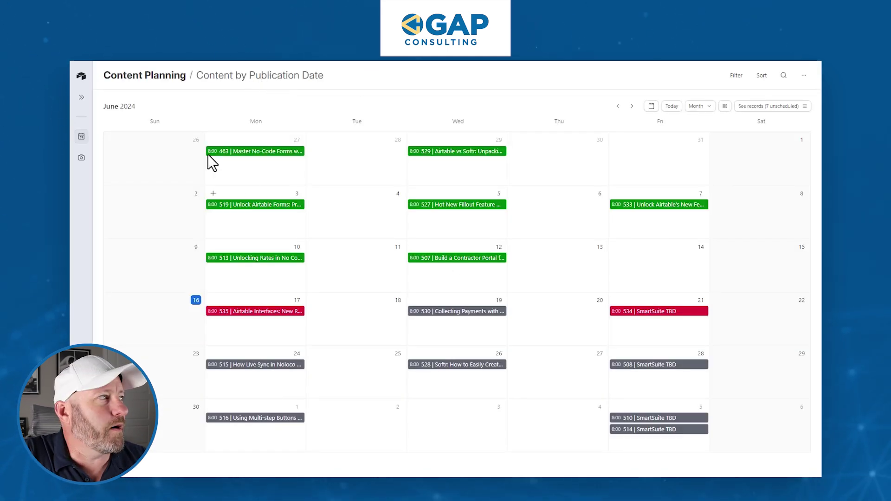
mouse_move(81, 136)
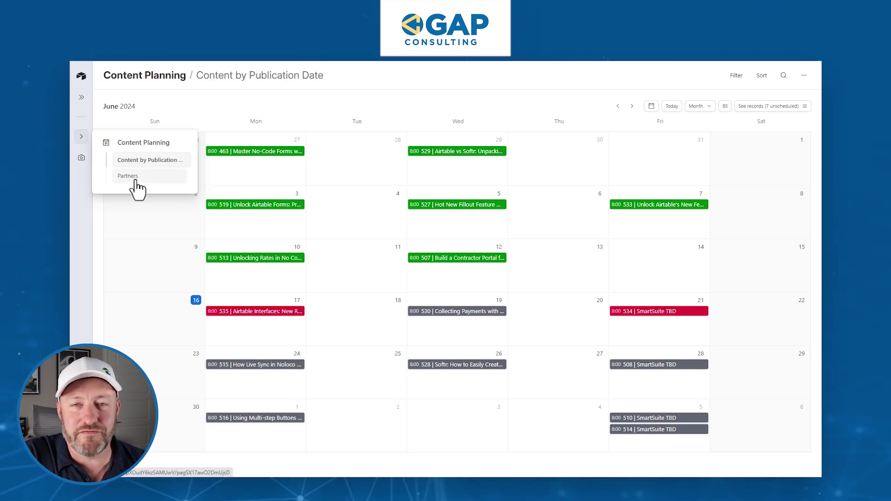
mouse_move(77, 160)
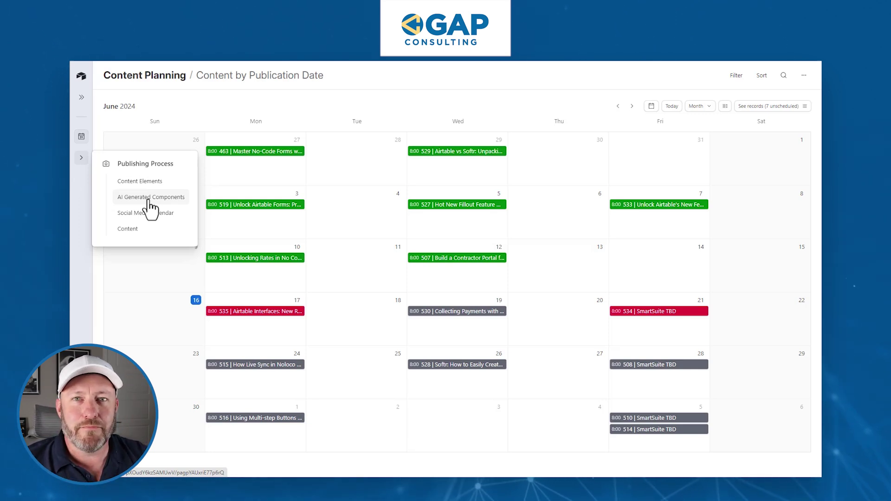
left_click(81, 76)
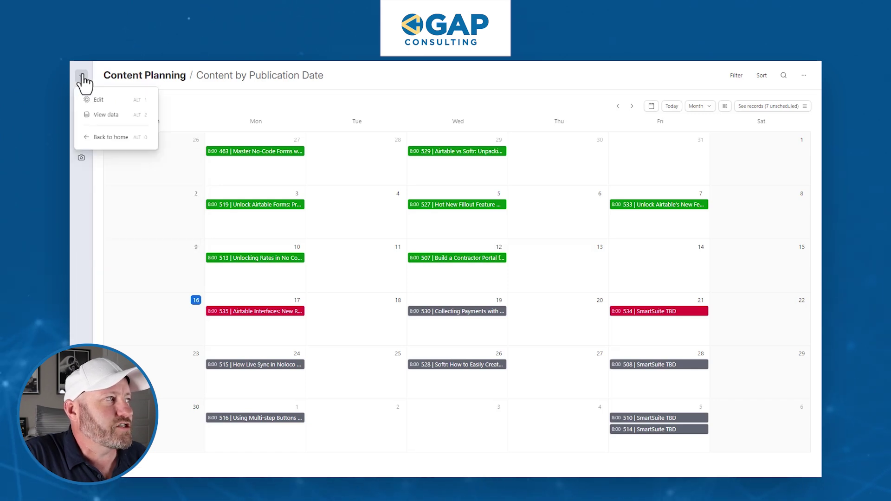
left_click(118, 101)
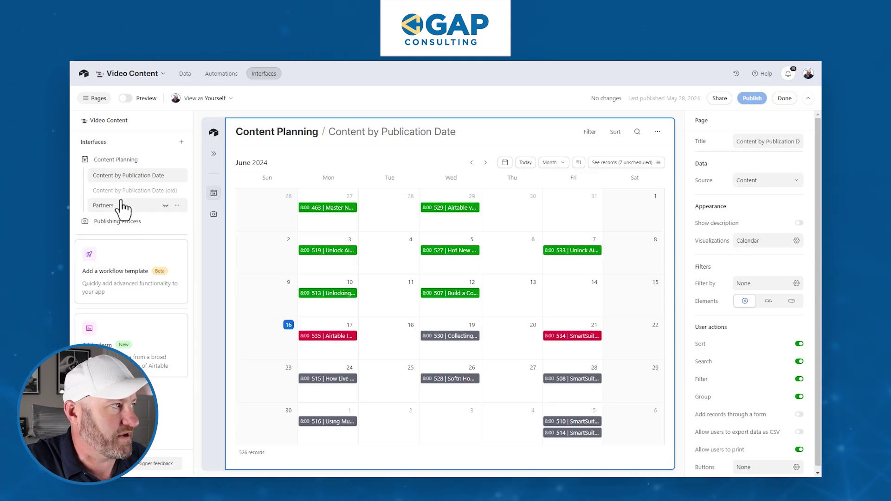
- Add a new interface named "New Interface for Testing" and continue to the layout selection
left_click(182, 141)
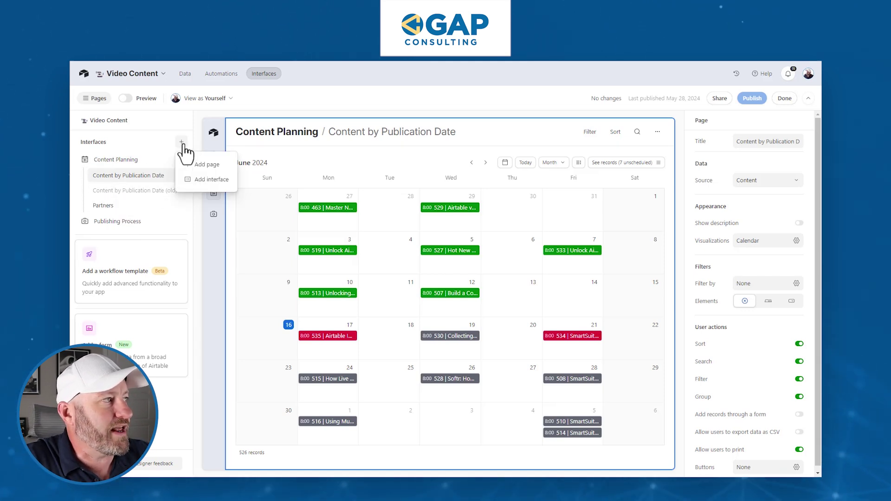
left_click(206, 180)
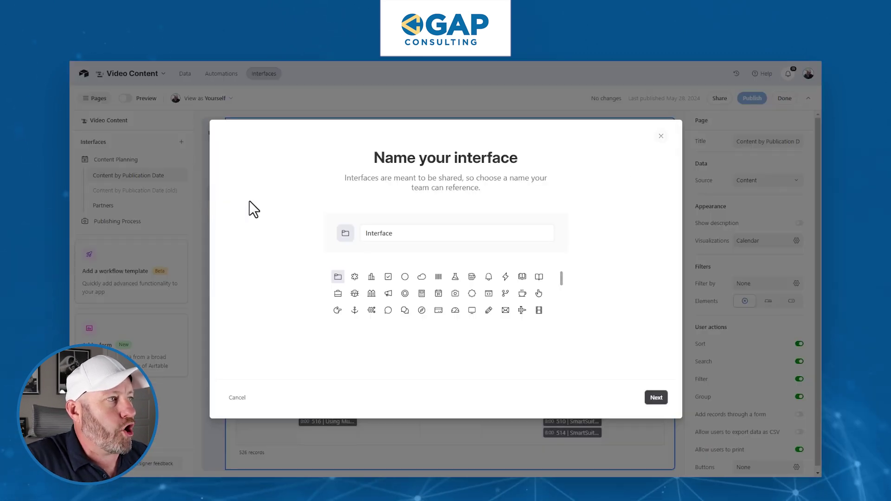
double_click(397, 234)
type("New ")
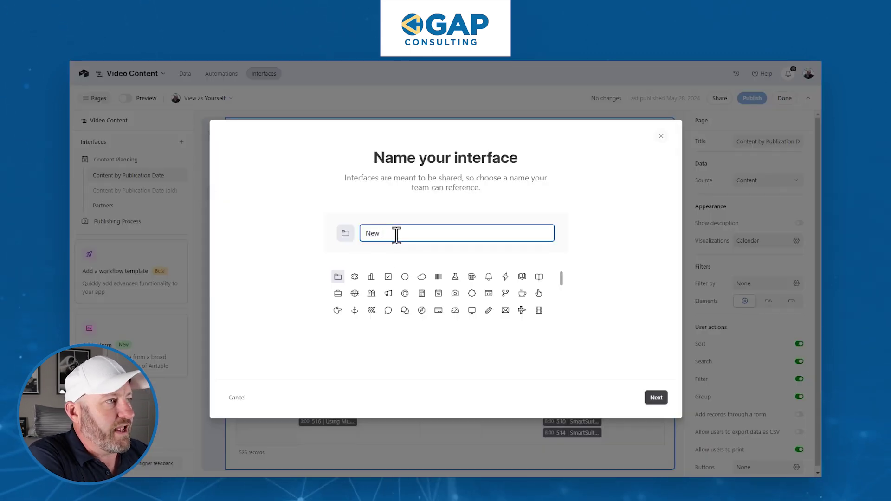
type("Interface for Testing")
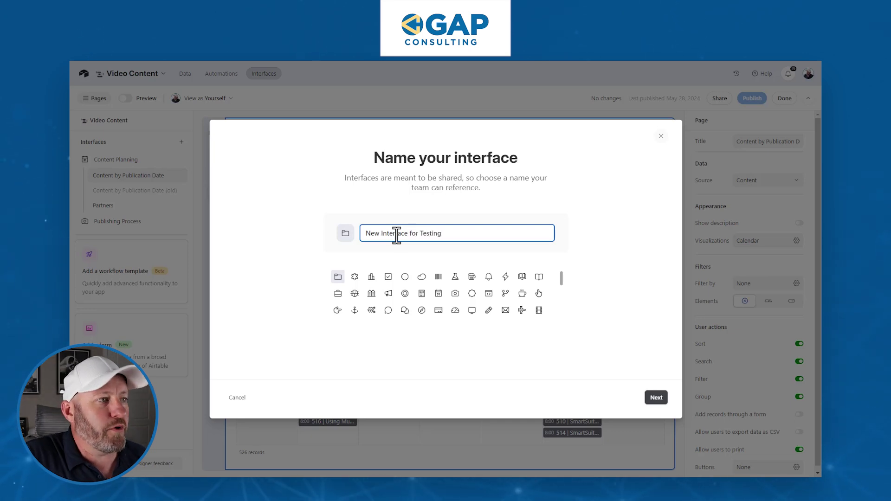
left_click(657, 399)
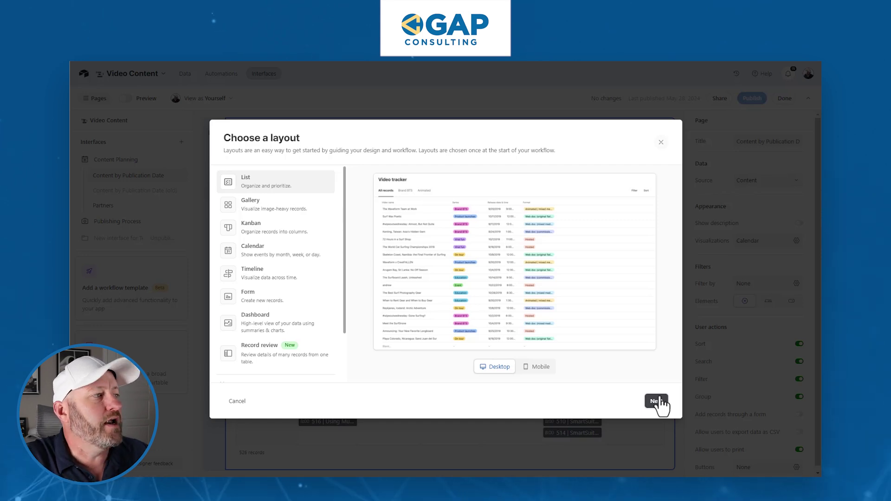
- Review the available page layouts and choose the Record review layout for the new interface
scroll(308, 292, "down", 2)
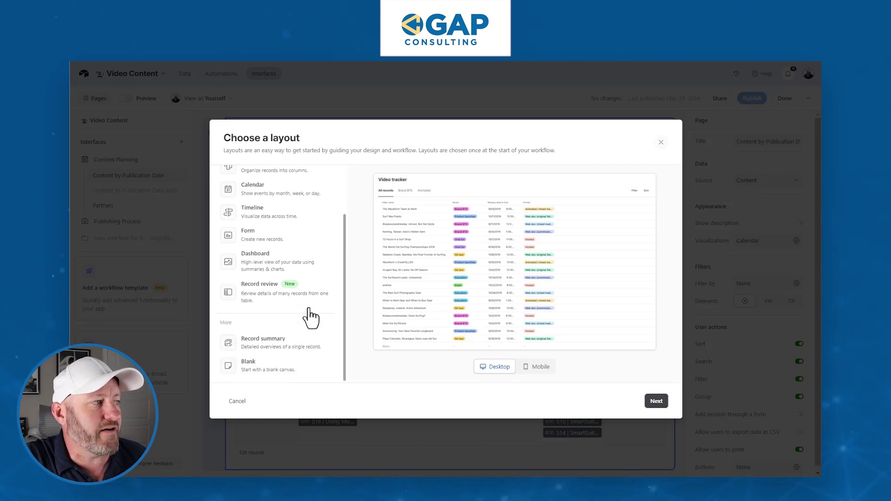
scroll(306, 328, "up", 2)
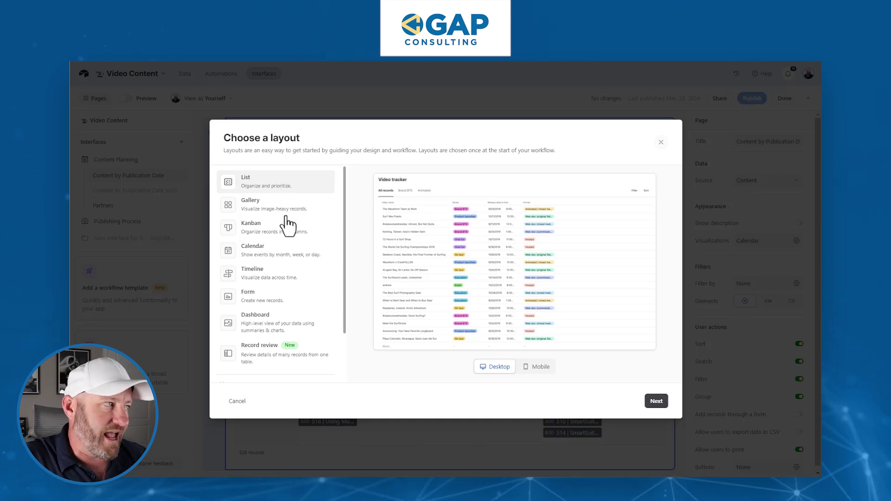
scroll(308, 282, "down", 2)
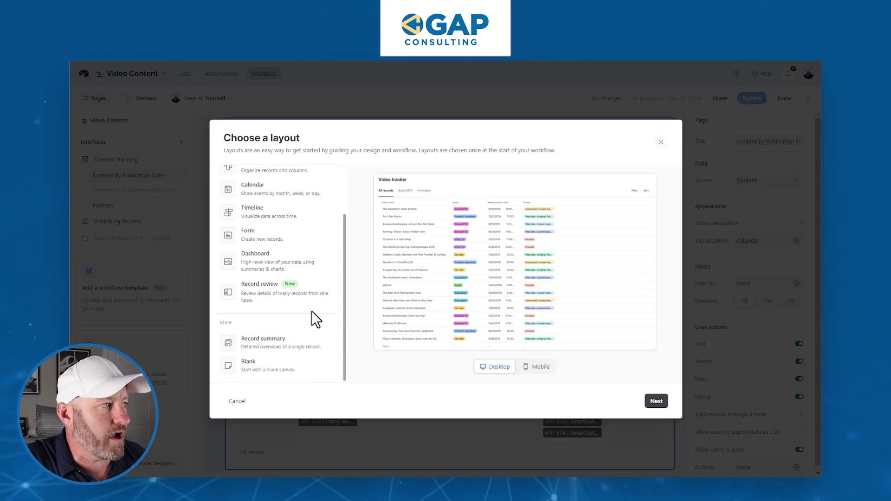
left_click(282, 300)
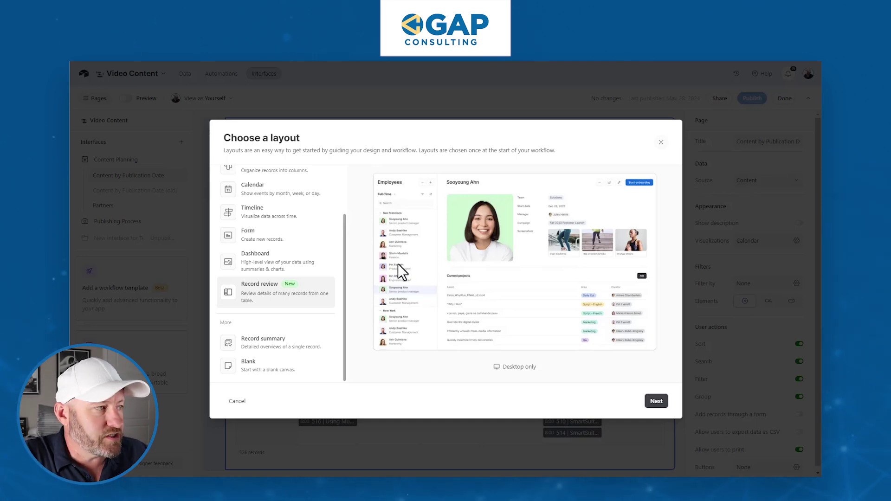
left_click(648, 402)
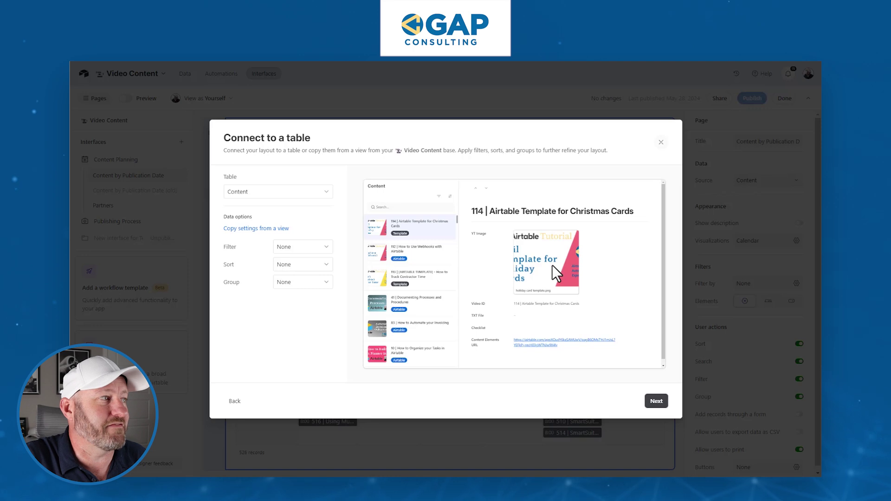
- Add a filter condition on the Content table's Scheduled Date field with the operator "is on or after"
left_click(319, 249)
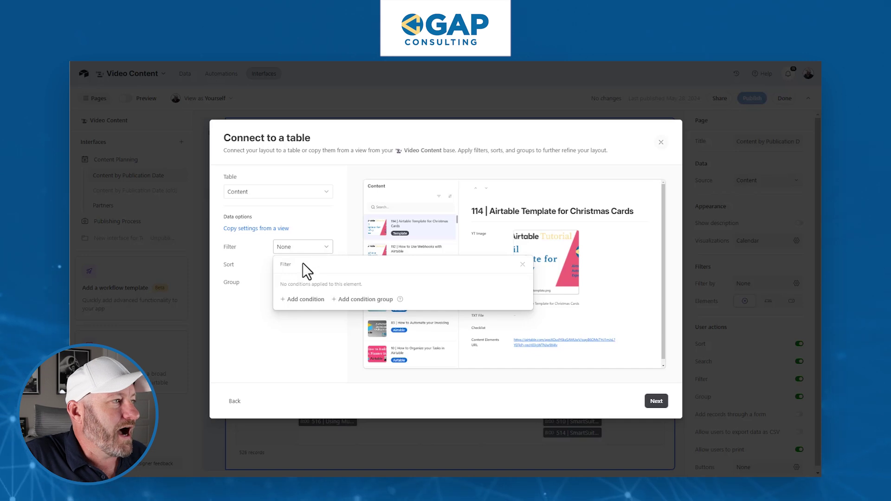
left_click(302, 299)
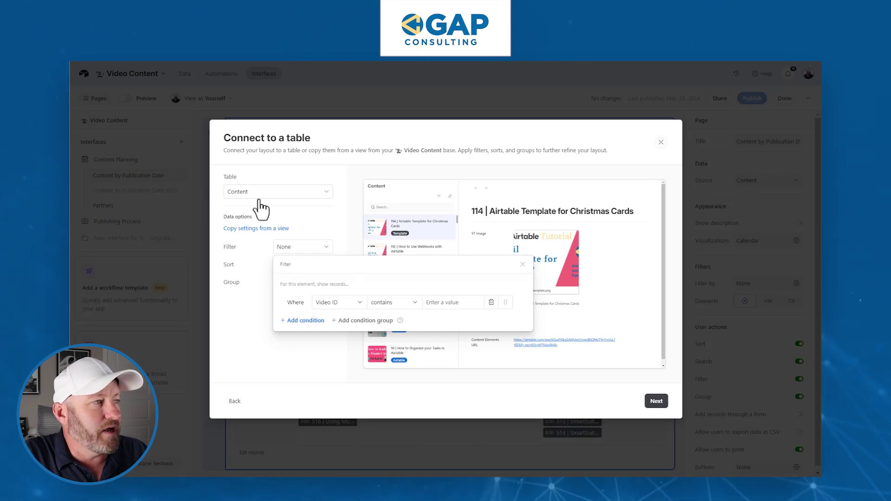
left_click(349, 301)
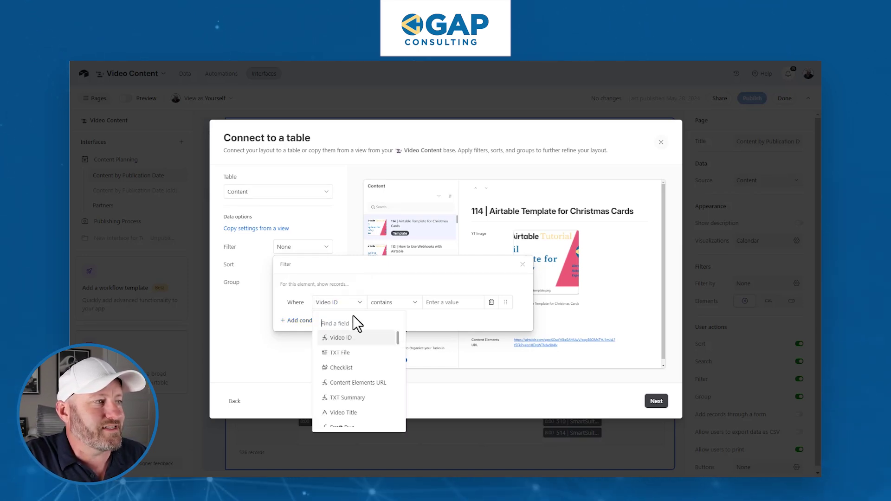
type("da")
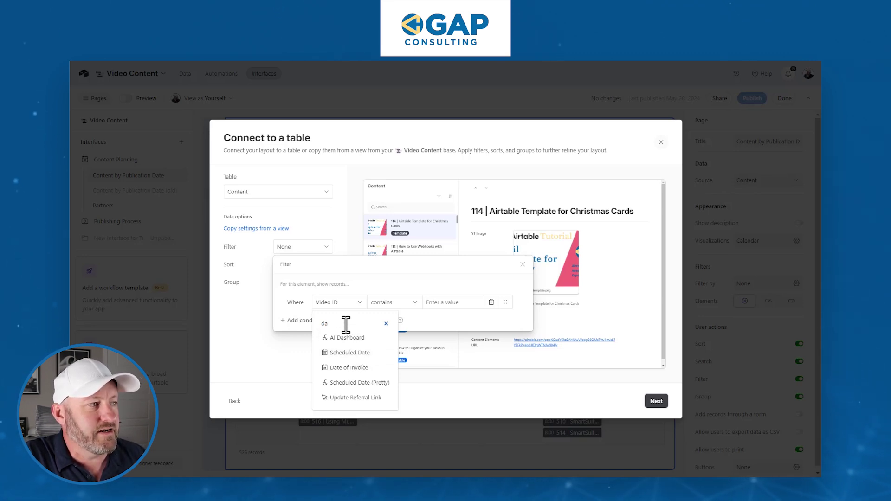
type("t")
scroll(354, 360, "down", 2)
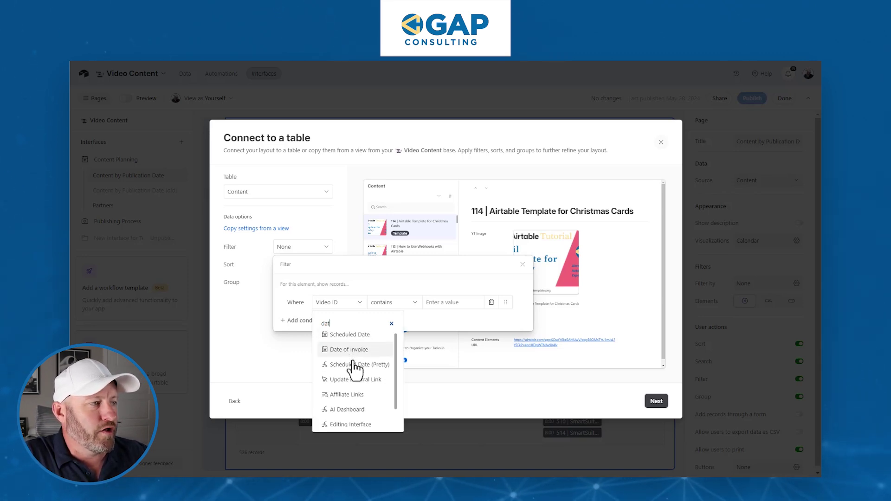
scroll(354, 371, "up", 2)
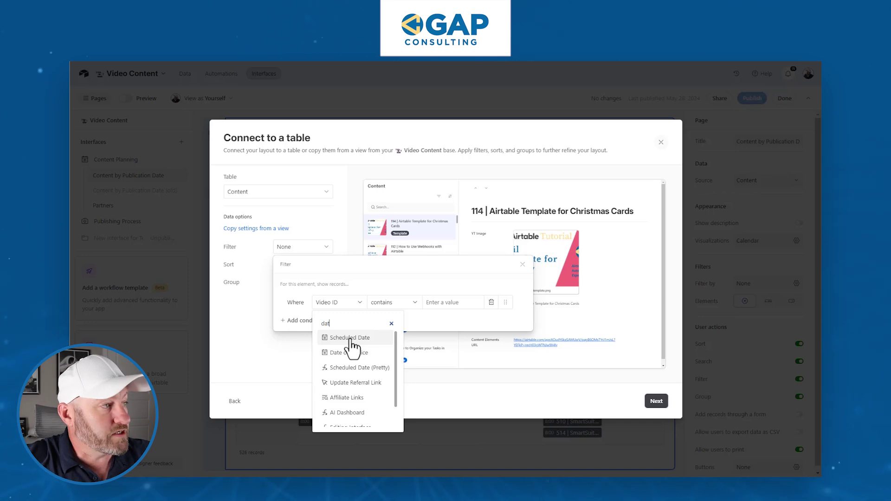
left_click(351, 339)
left_click(390, 304)
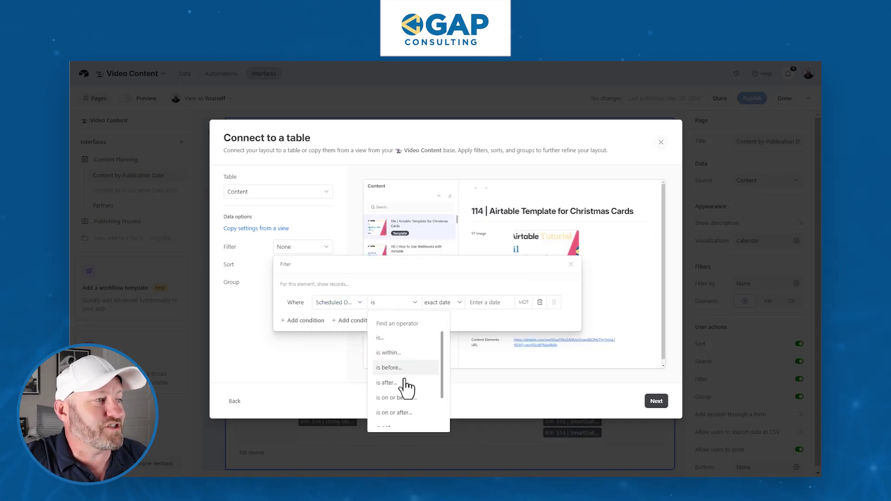
left_click(403, 413)
- Set the Scheduled Date filter to the exact date 1/1/2024 and close the filter settings
left_click(435, 303)
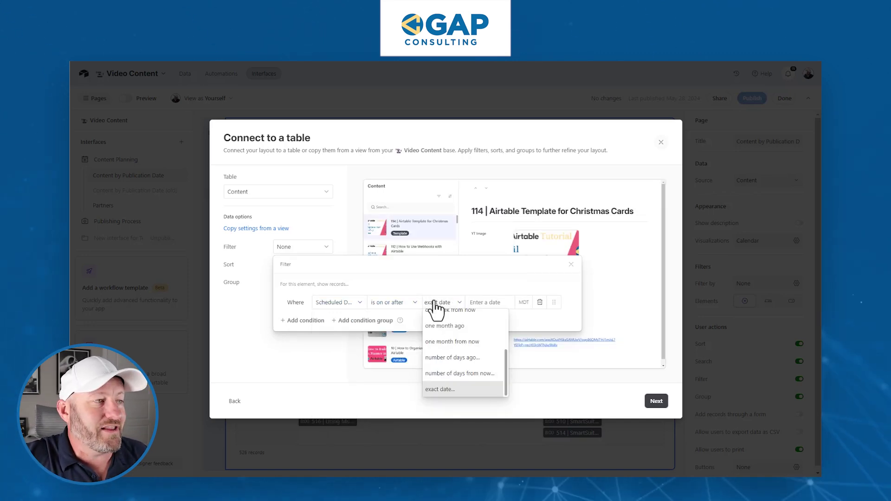
left_click(479, 302)
left_click(471, 318)
left_click(471, 318)
left_click(471, 318)
left_click(488, 349)
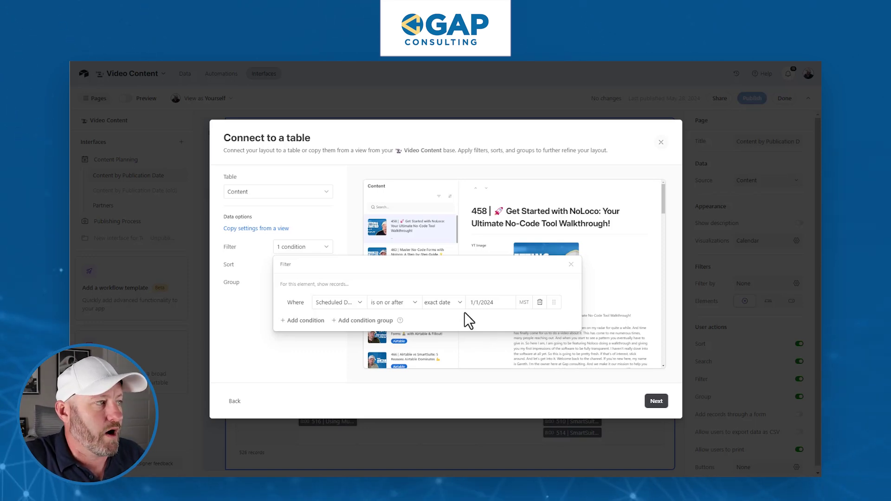
left_click(571, 264)
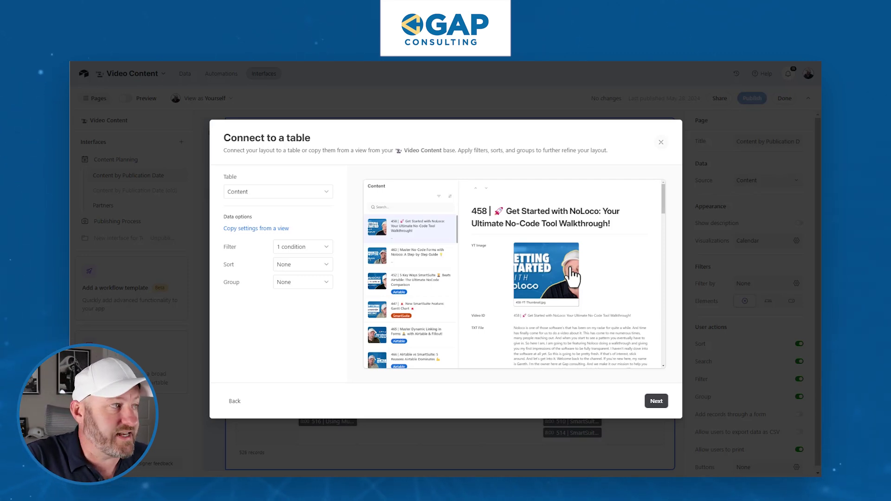
- Sort the records by Scheduled Date from latest to earliest
left_click(310, 269)
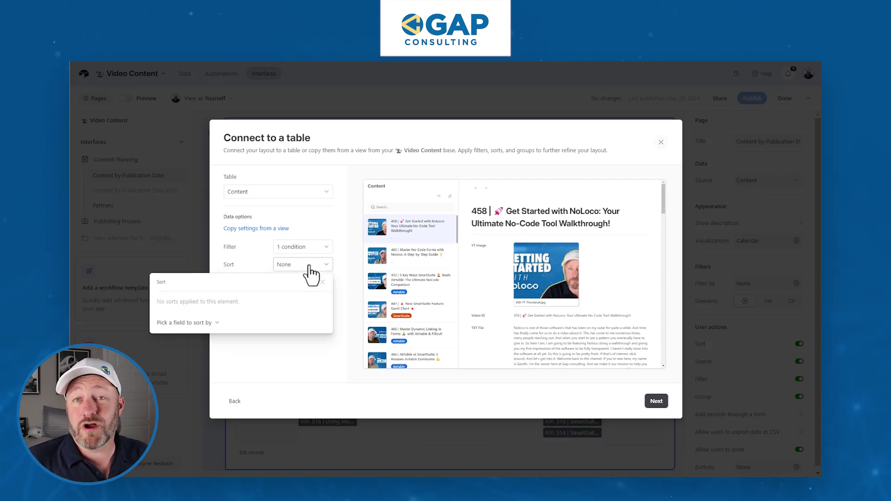
left_click(203, 325)
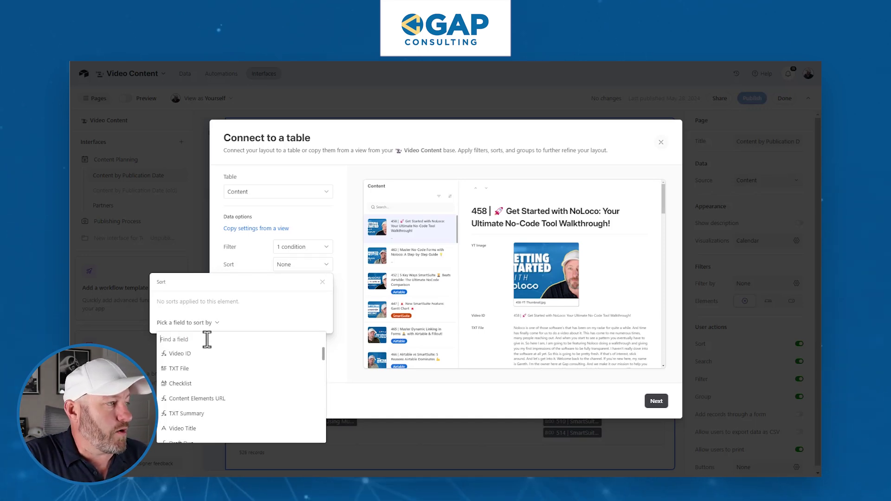
type("dat")
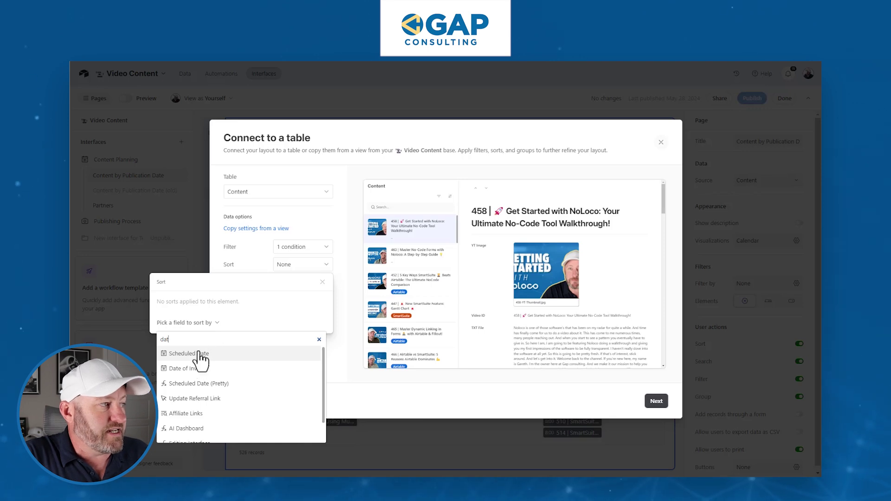
left_click(195, 354)
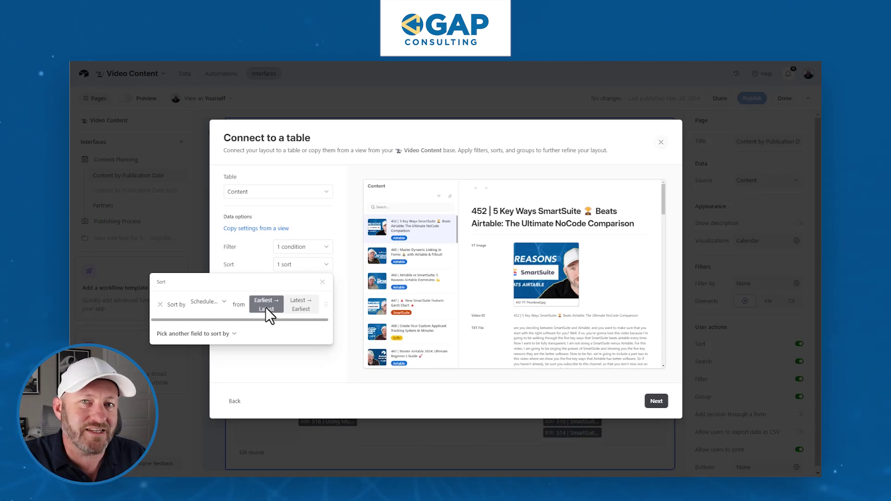
left_click(306, 305)
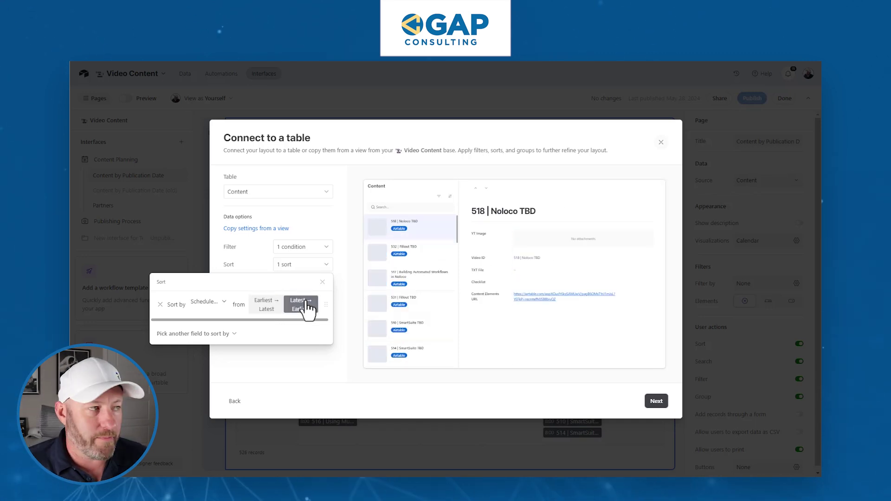
left_click(347, 322)
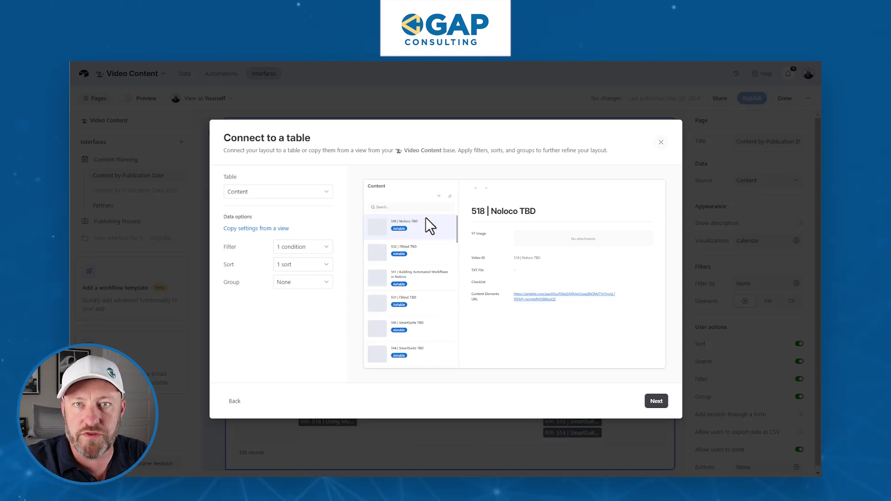
- Group the records by the Stage field in Last → First order
left_click(317, 284)
left_click(173, 342)
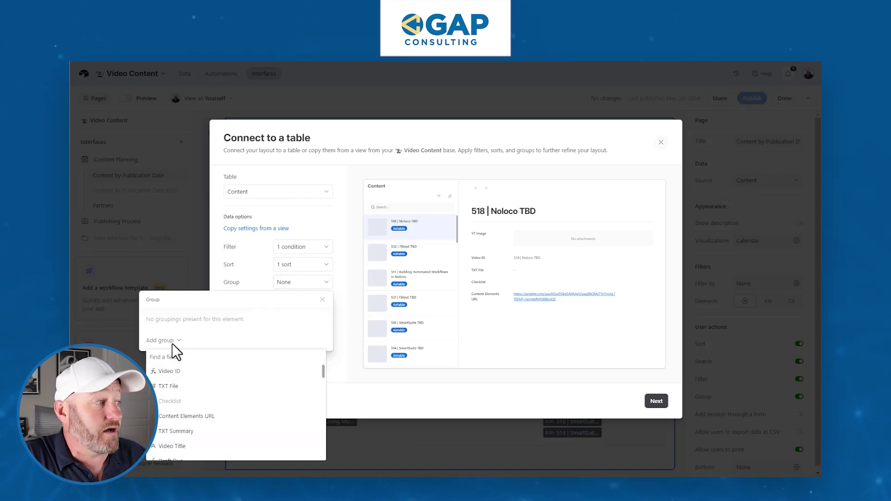
type("sta")
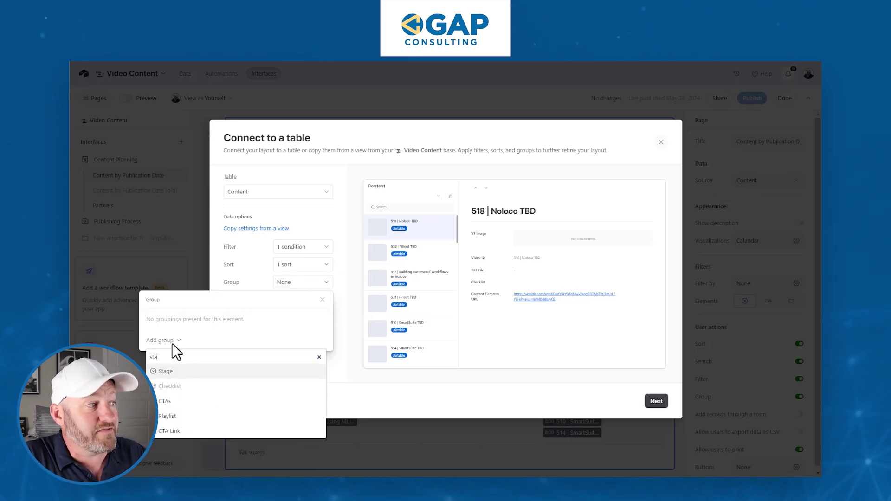
left_click(187, 374)
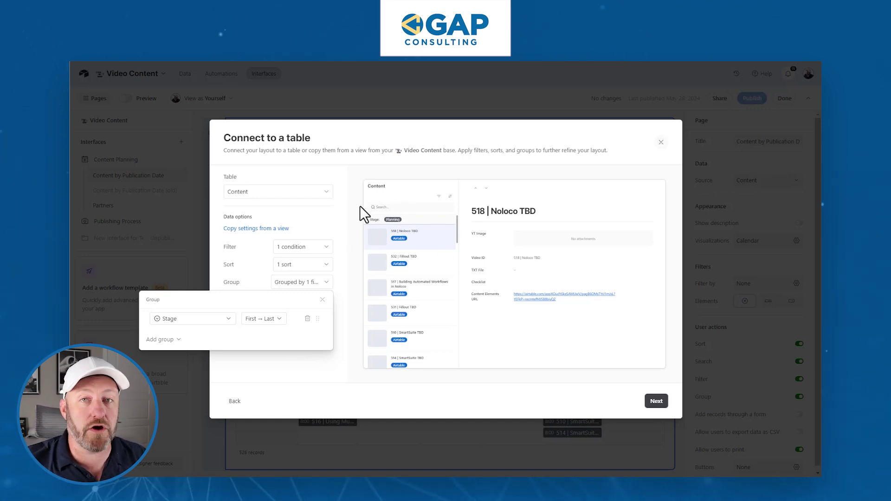
left_click(267, 320)
left_click(268, 349)
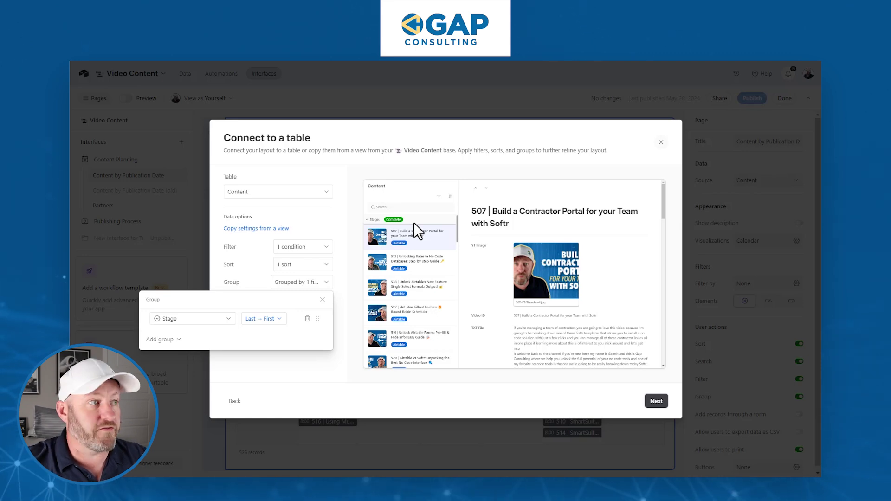
- Reverse the Stage group order so that Planning comes first, and close the group settings
left_click(270, 325)
left_click(259, 335)
left_click(339, 354)
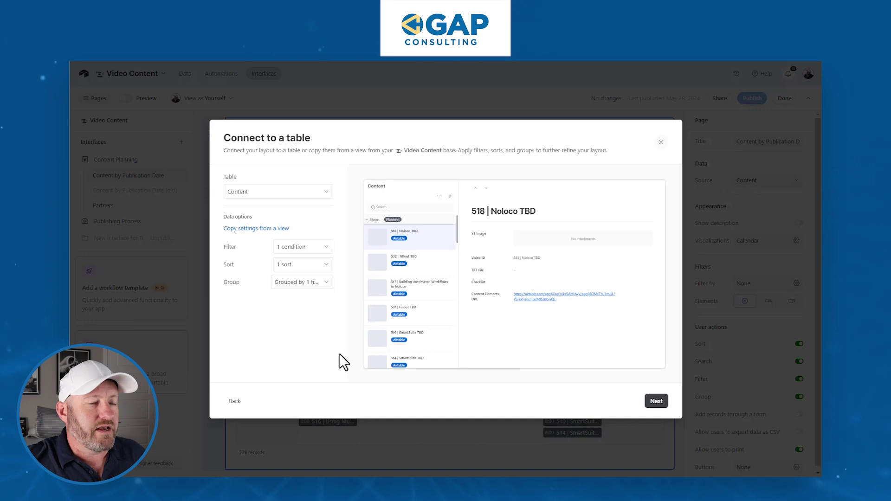
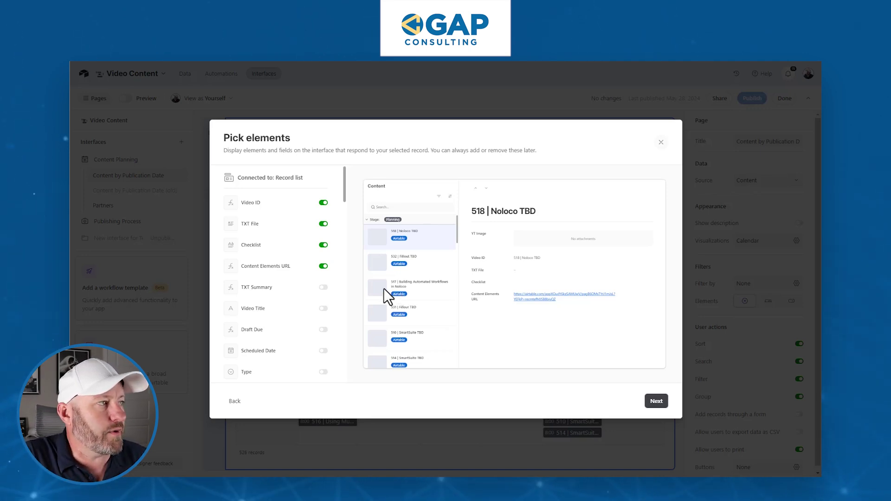
- Hide the Video ID, TXT File, Checklist and Content Elements URL fields from the record detail, and show Video Title
left_click(324, 204)
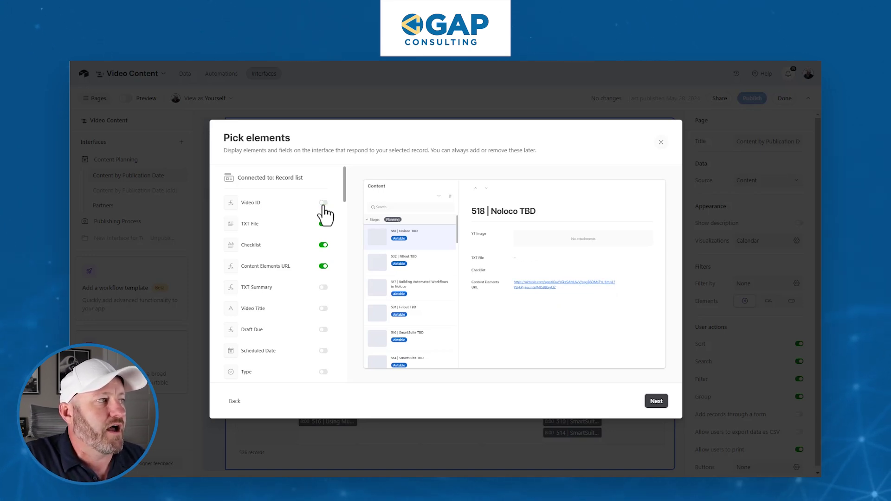
left_click(323, 225)
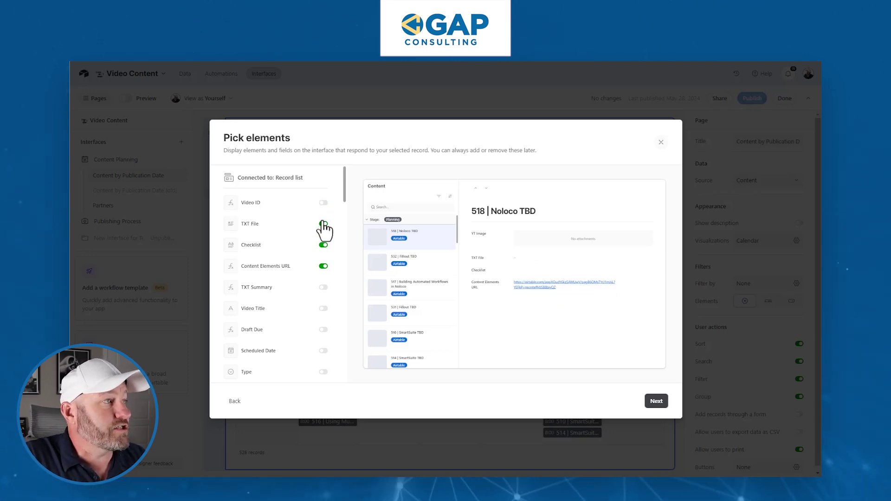
left_click(323, 245)
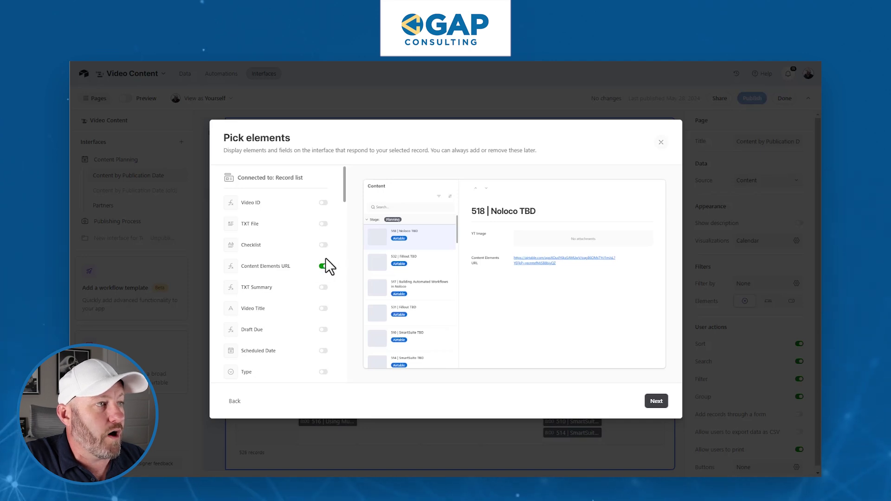
left_click(322, 267)
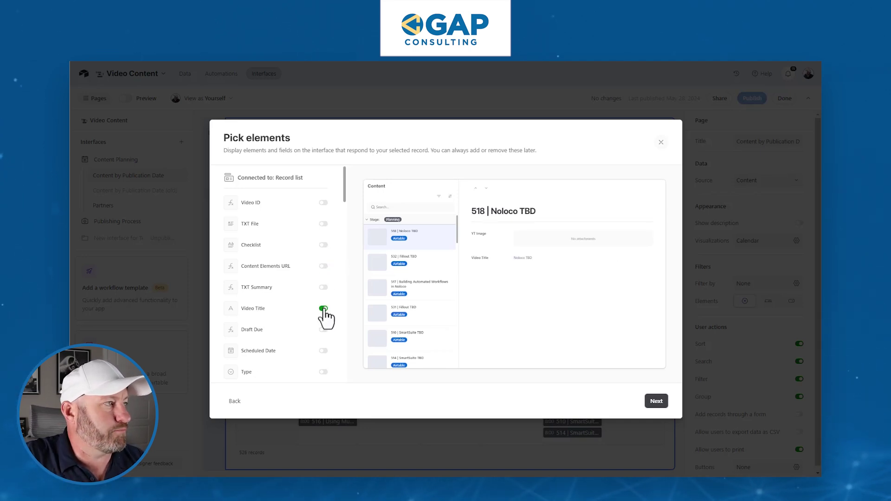
- Show the Scheduled Date, YouTube Link, Software and Stage fields in the record detail
scroll(311, 320, "down", 1)
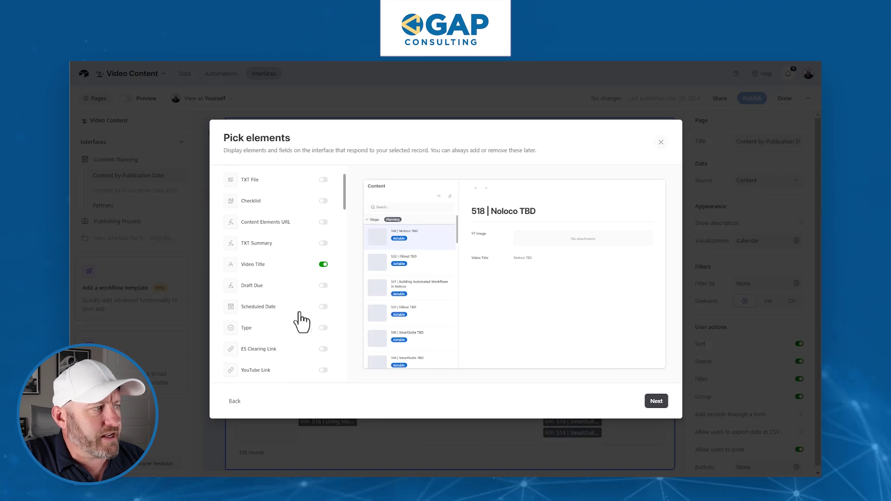
left_click(323, 307)
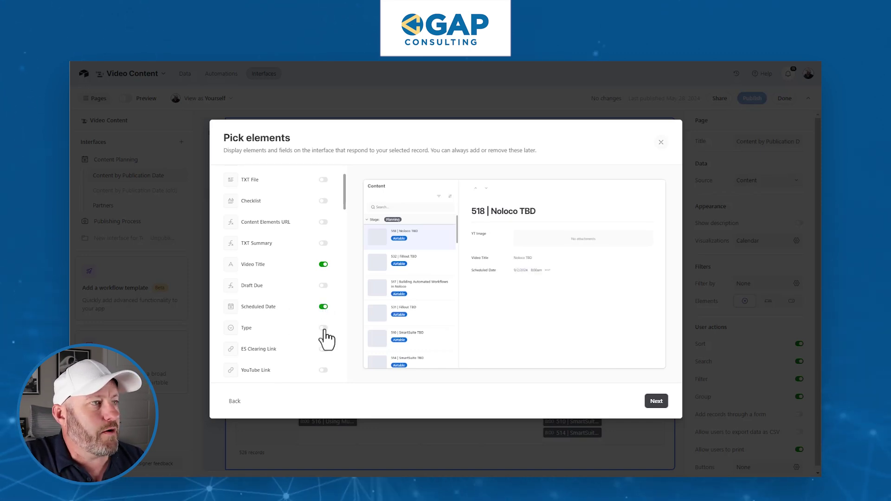
scroll(327, 338, "down", 2)
left_click(323, 327)
scroll(327, 334, "down", 4)
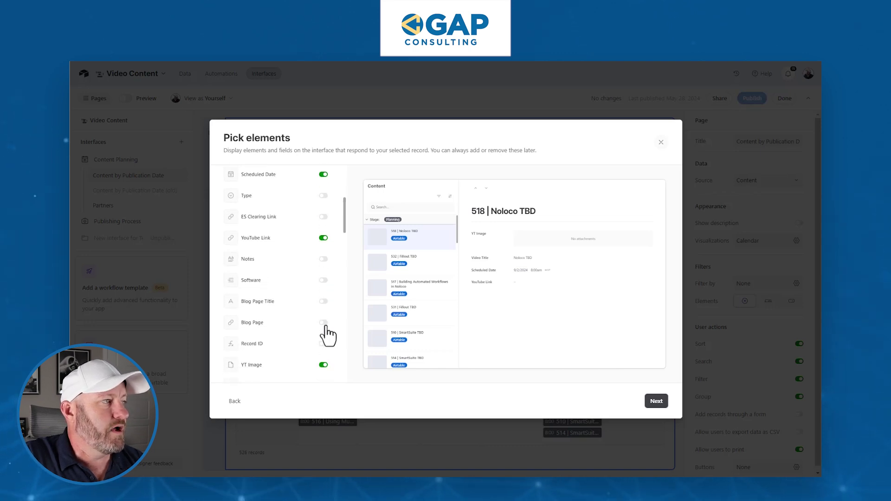
left_click(324, 282)
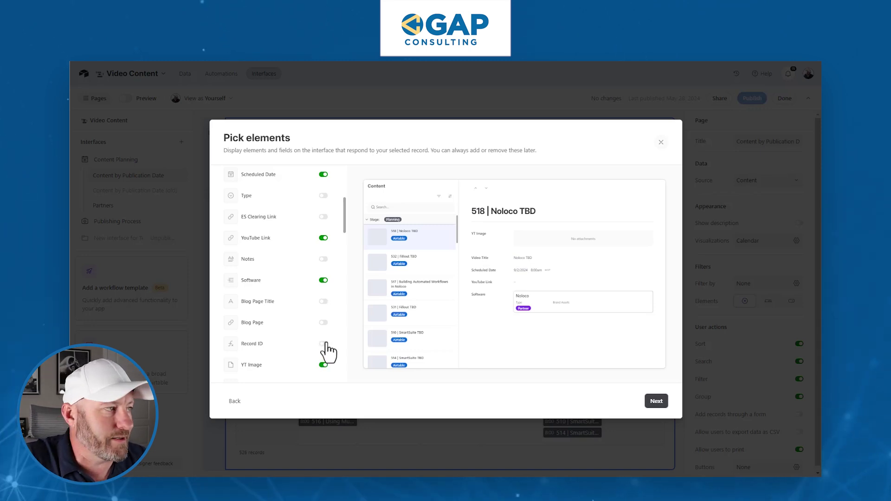
scroll(320, 341, "down", 2)
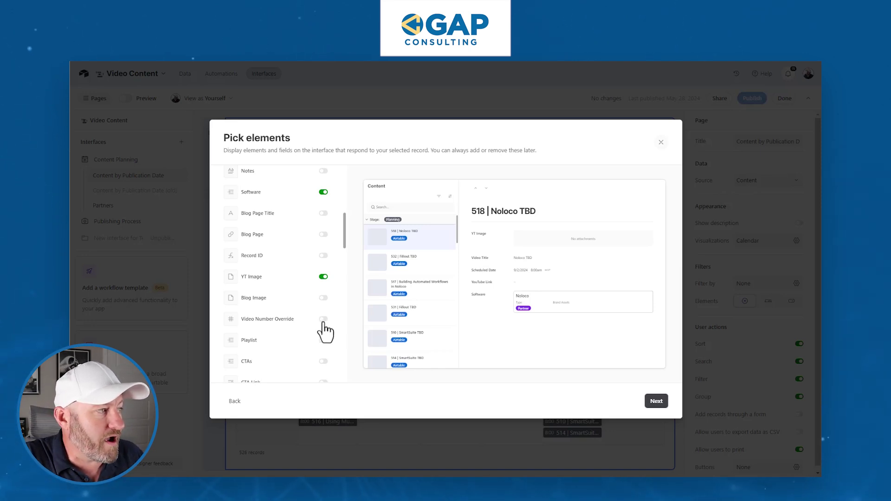
scroll(325, 330, "down", 2)
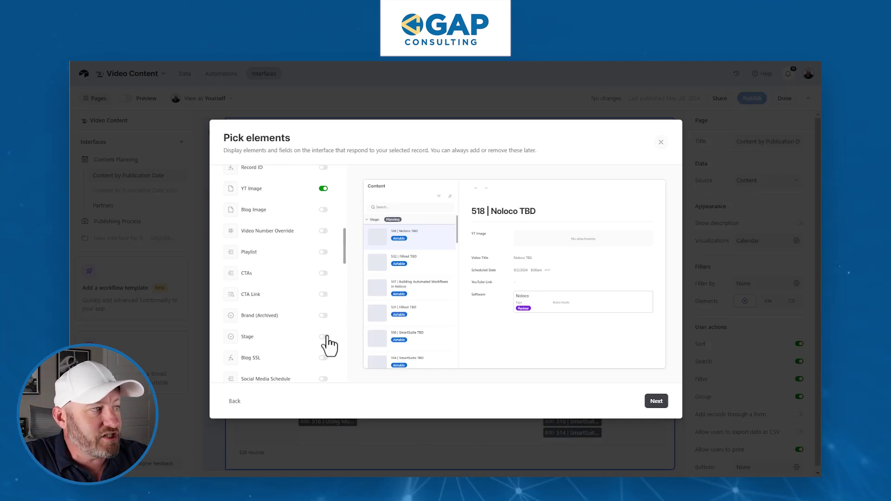
left_click(325, 337)
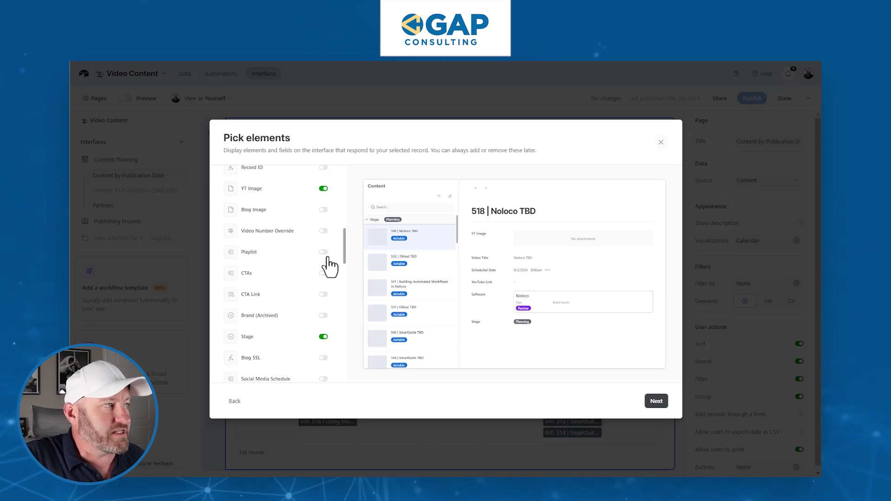
- Accept the picked elements, name the page "Interface Rec Rev" and finish creating it
left_click(656, 401)
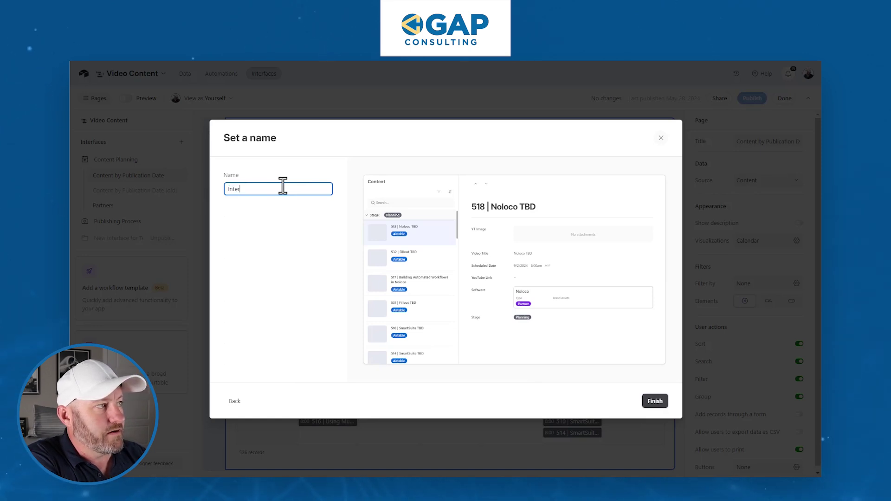
type("Interface Rec Rev")
left_click(655, 405)
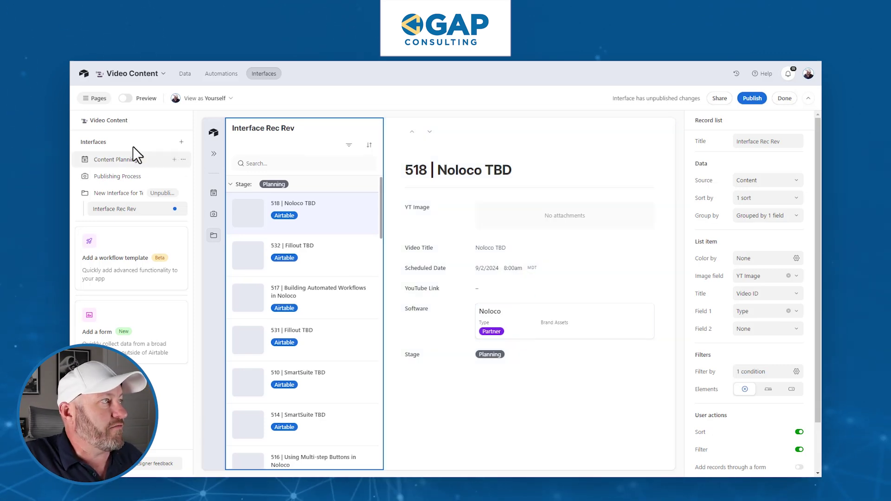
- Collapse the interface page list, reopen it and select the Interface Rec Rev page
left_click(101, 99)
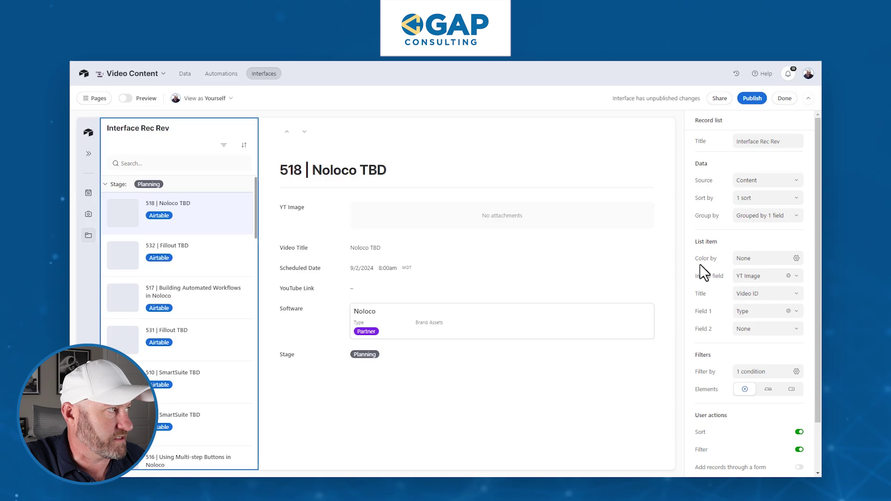
left_click(106, 97)
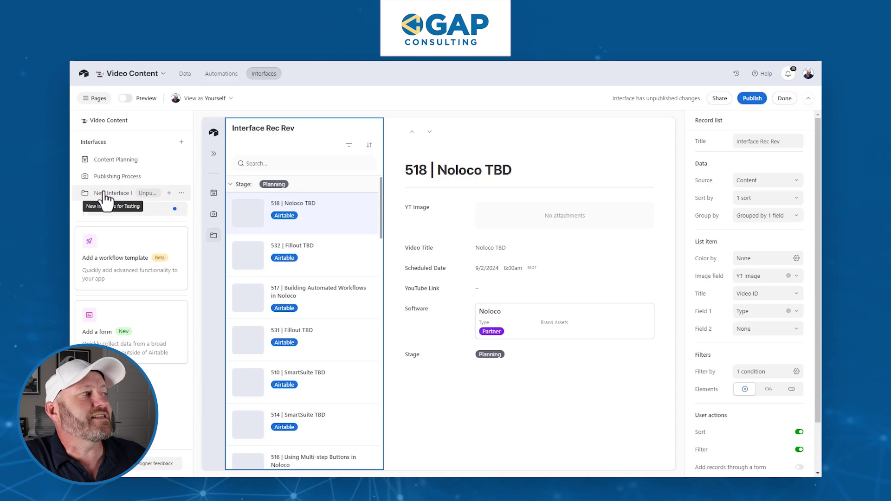
mouse_move(116, 211)
left_mouse_down()
mouse_move(93, 196)
mouse_move(110, 164)
mouse_move(116, 208)
left_mouse_up()
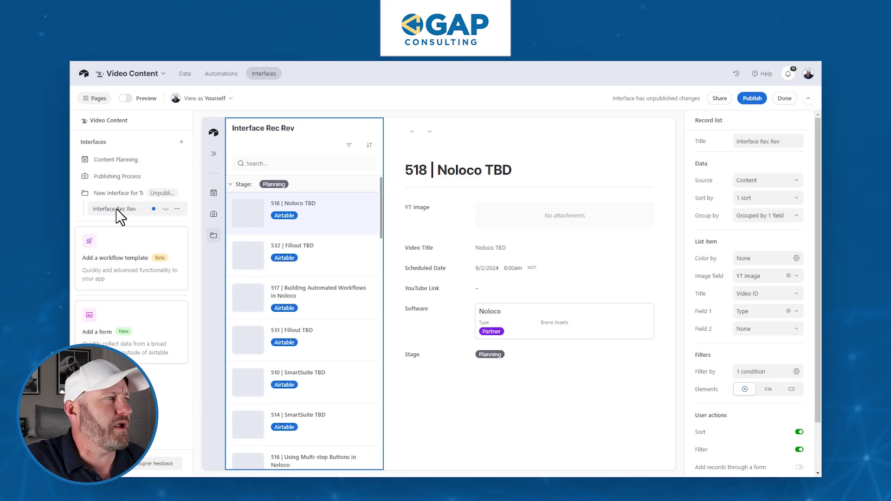
- Collapse the Stage groups in the record list, then examine Recording, Planning and Complete by expanding them, leaving only Planning collapsed
left_click(242, 184)
left_click(242, 217)
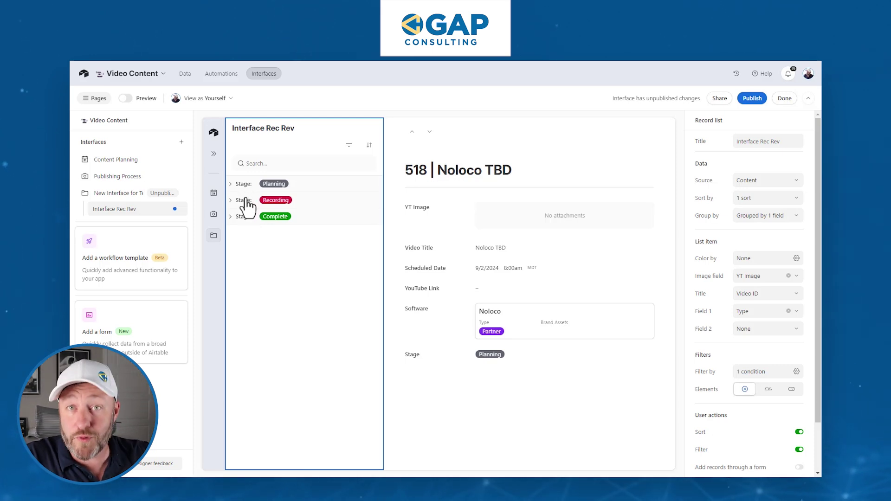
left_click(245, 201)
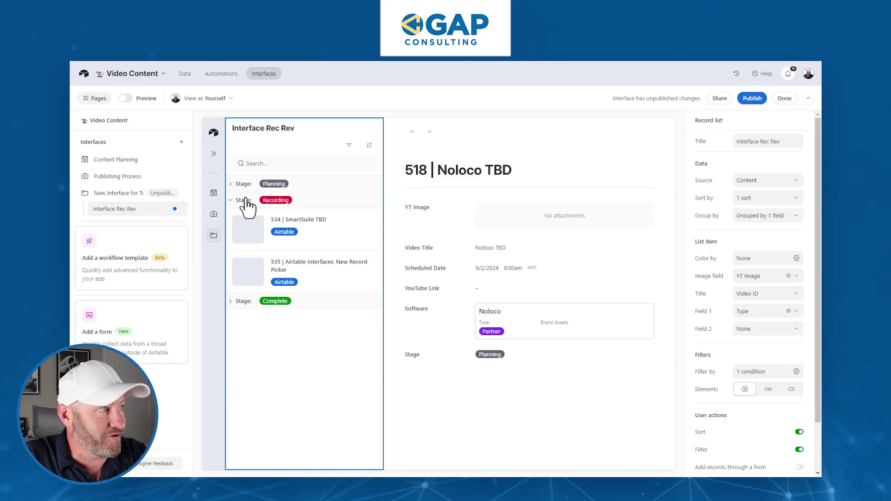
left_click(244, 184)
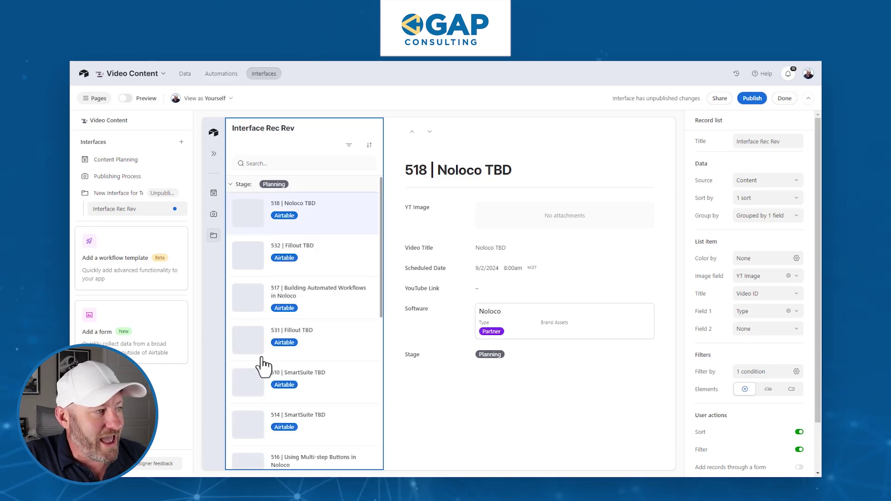
left_click(245, 186)
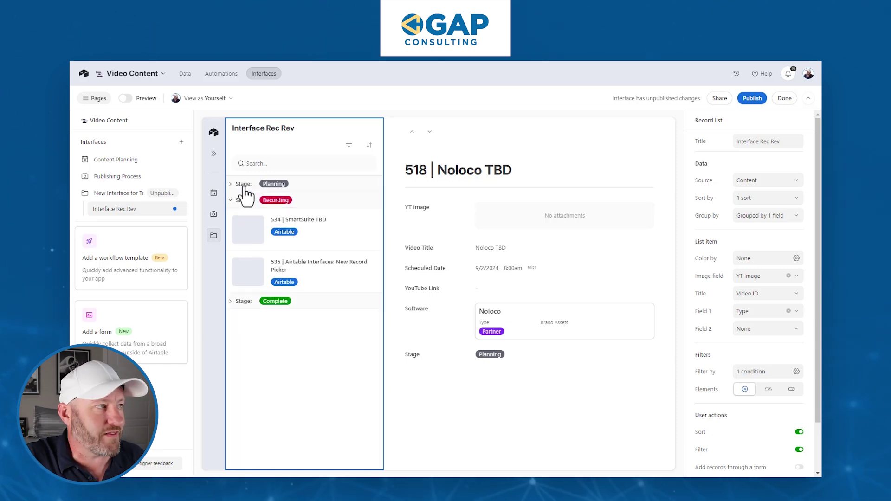
left_click(243, 307)
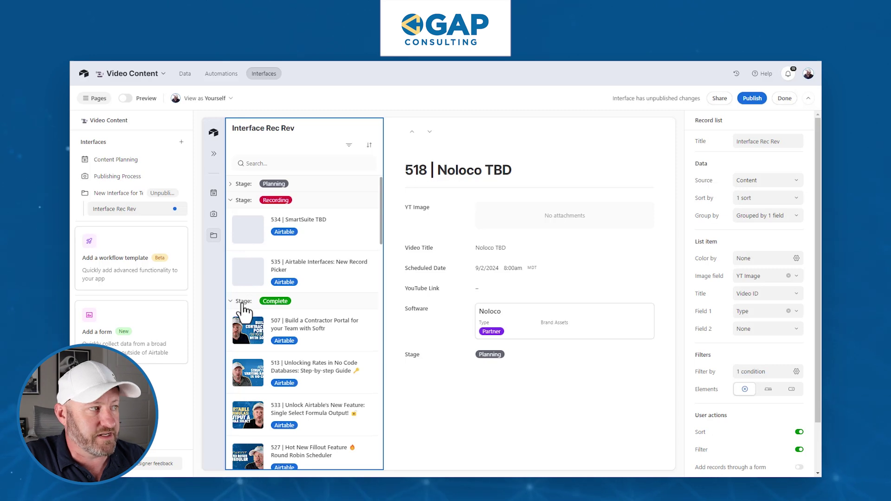
left_click(242, 305)
left_click(244, 306)
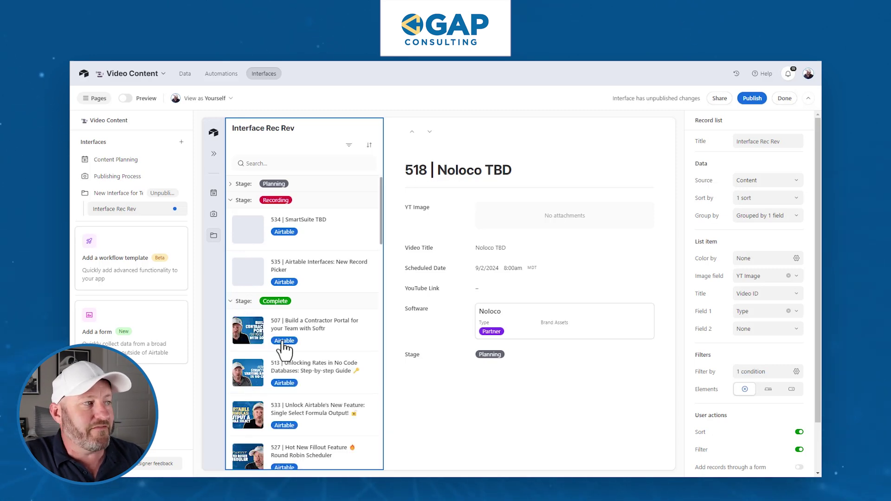
- View the details of record 507 in the Complete group, then those of record 535 in the Recording group
left_click(339, 333)
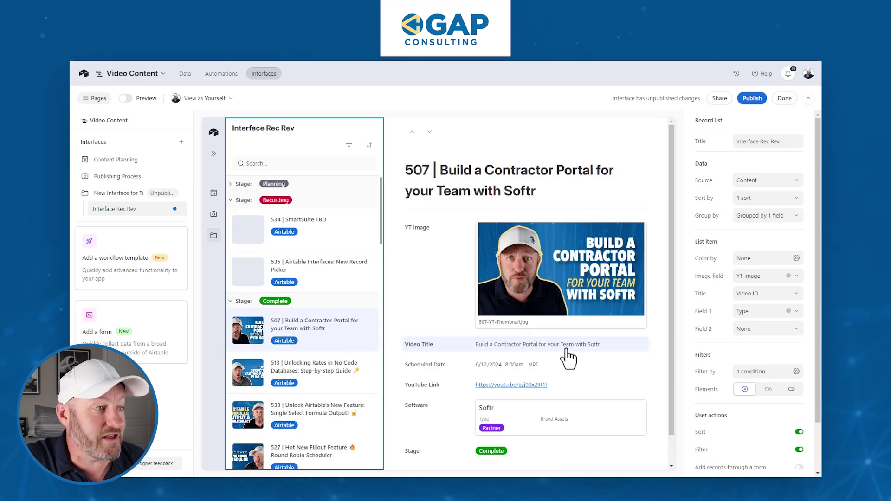
mouse_move(539, 372)
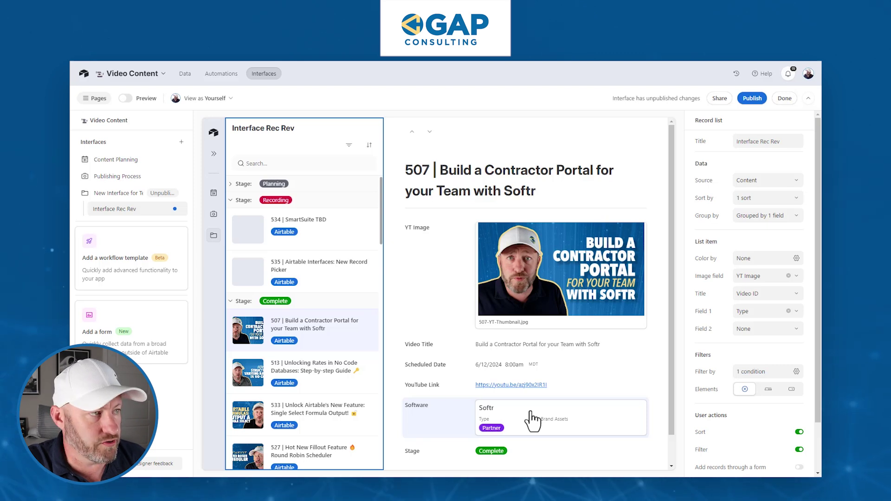
left_click(334, 278)
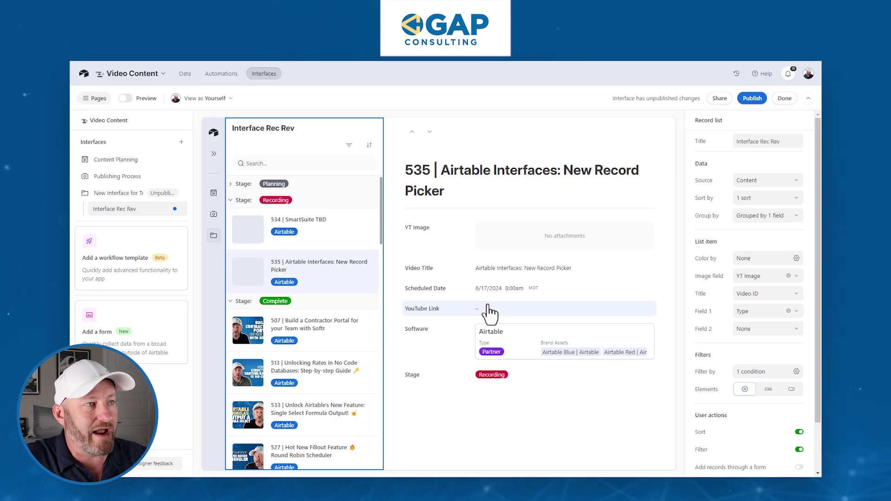
- Change the label of the Video Title field in the record detail to "Title"
left_click(607, 276)
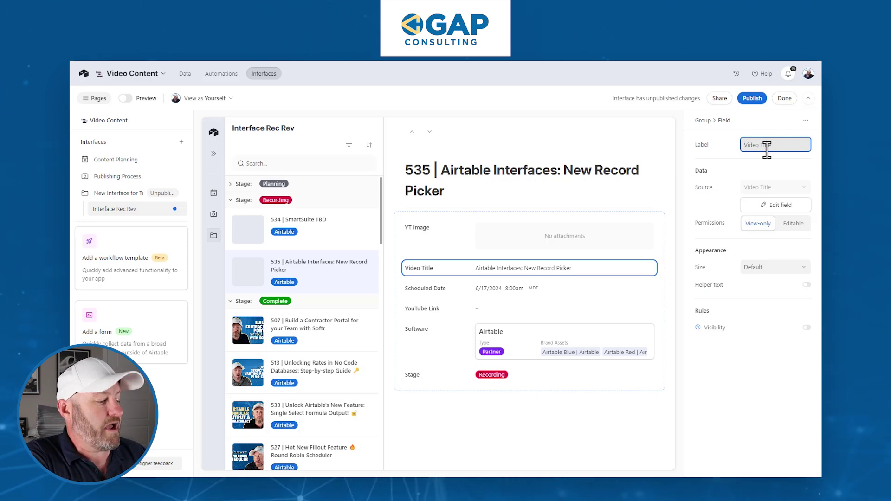
type("Title")
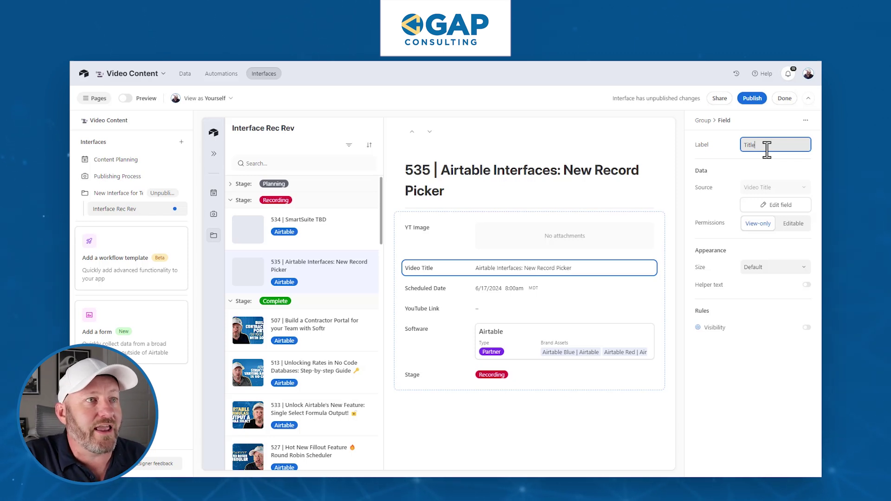
left_click(773, 163)
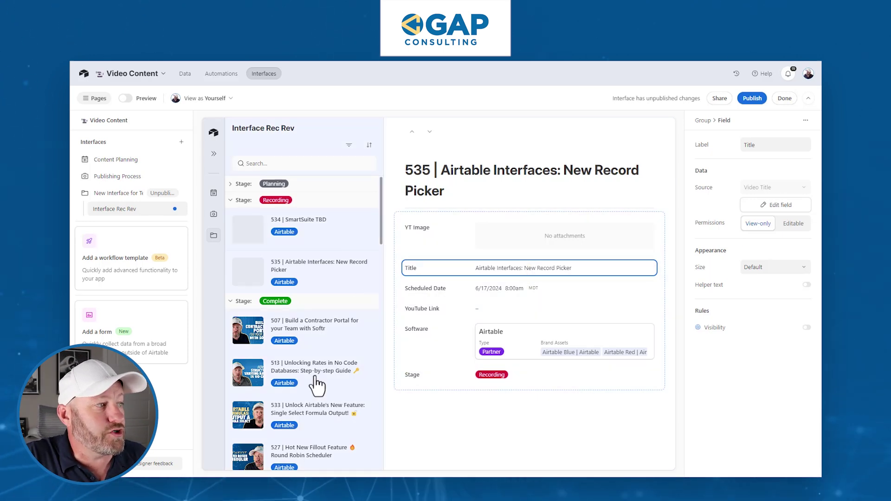
left_click(325, 269)
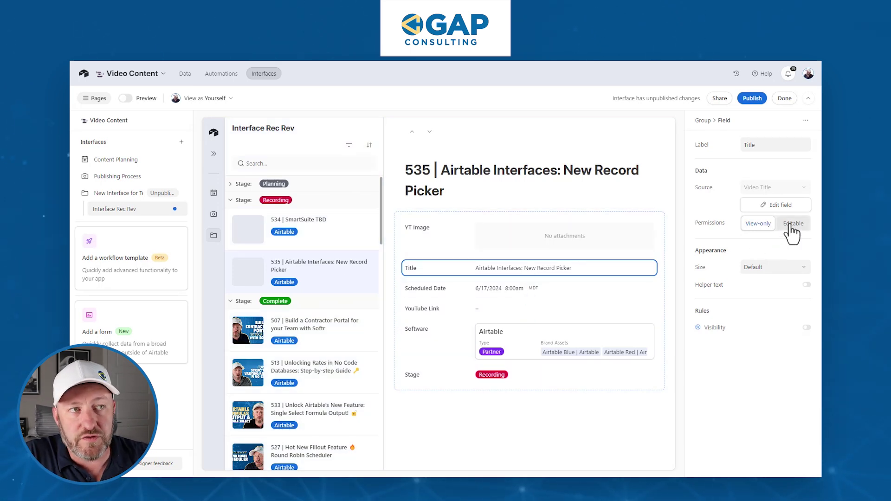
- Set the relabelled Title field's permissions to Editable and place the cursor in its value on record 535
left_click(793, 225)
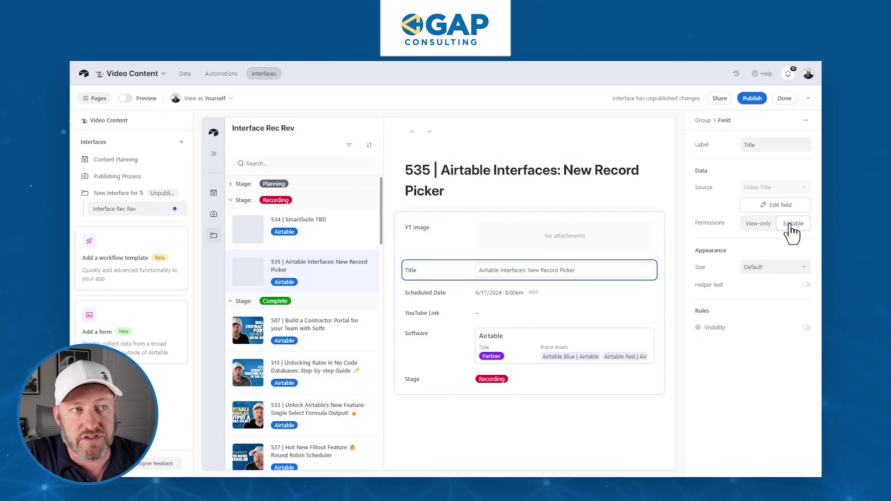
left_click(759, 225)
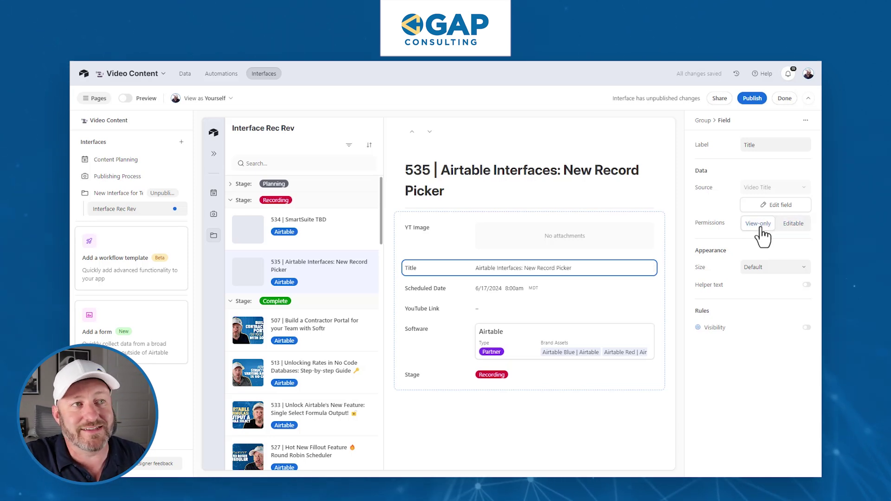
left_click(792, 223)
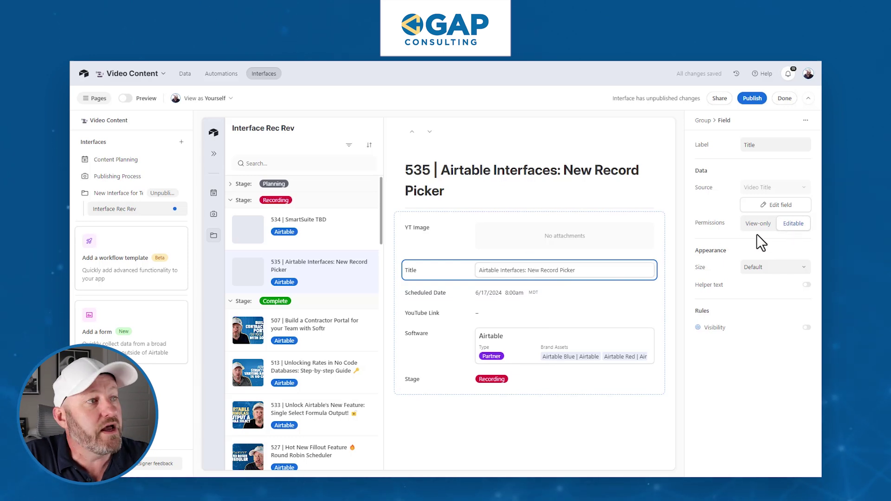
left_click(580, 274)
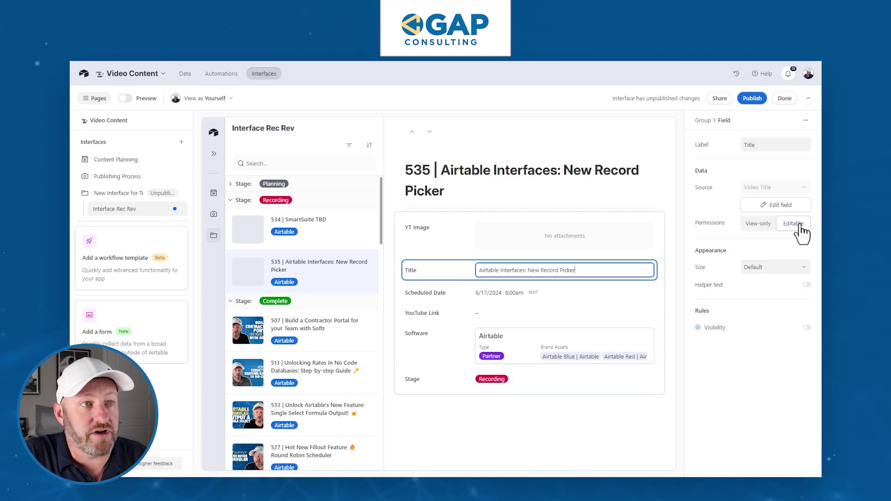
- Try View-only permissions and the Large and X-Large sizes on the Title field, restoring Editable and Default
left_click(757, 226)
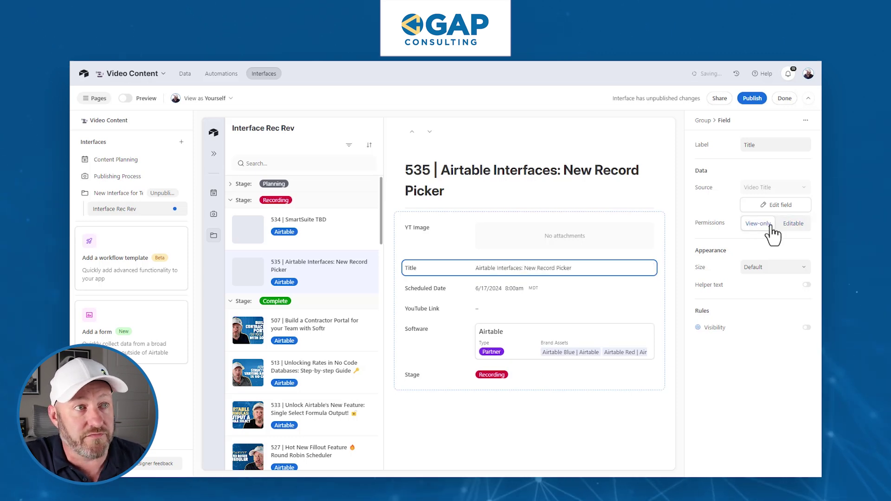
left_click(791, 225)
left_click(766, 269)
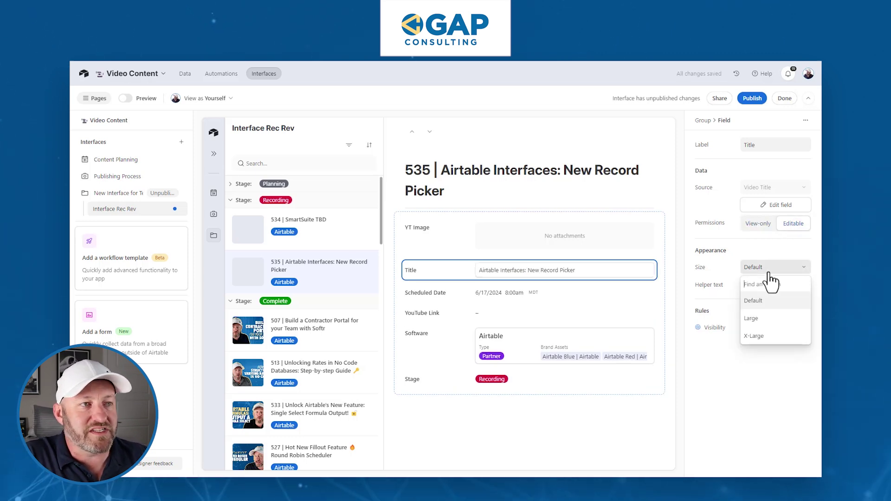
left_click(762, 320)
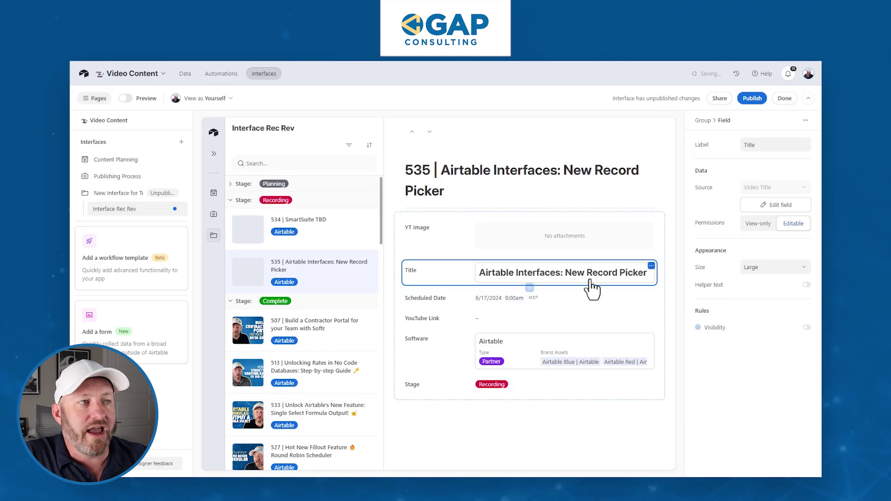
left_click(770, 272)
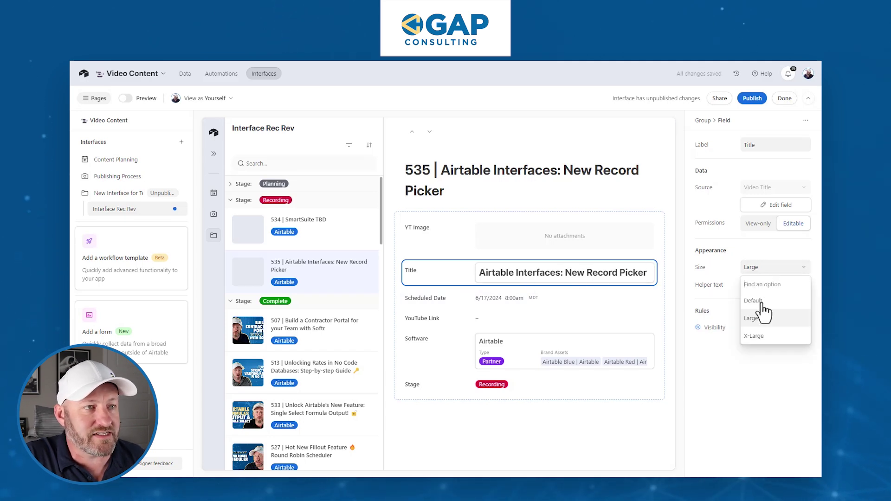
left_click(761, 338)
left_click(752, 267)
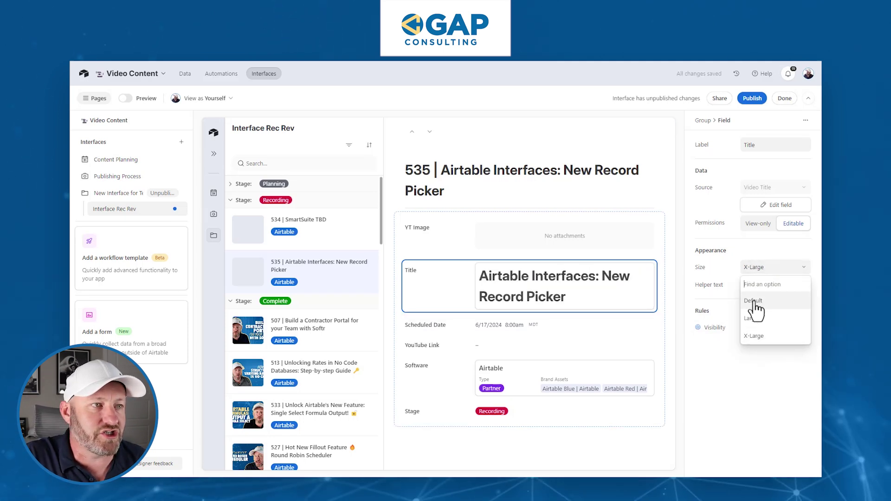
left_click(753, 302)
- Enable helper text for the Title field and enter "Change the title here"
left_click(807, 285)
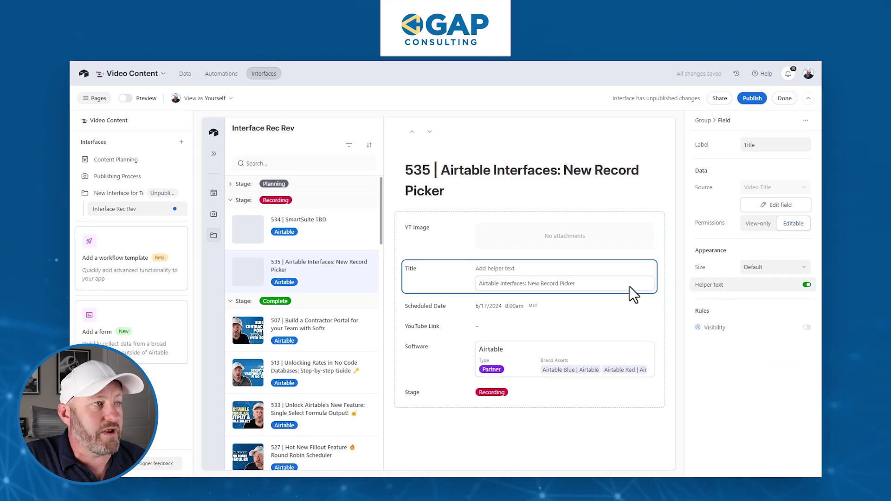
left_click(514, 268)
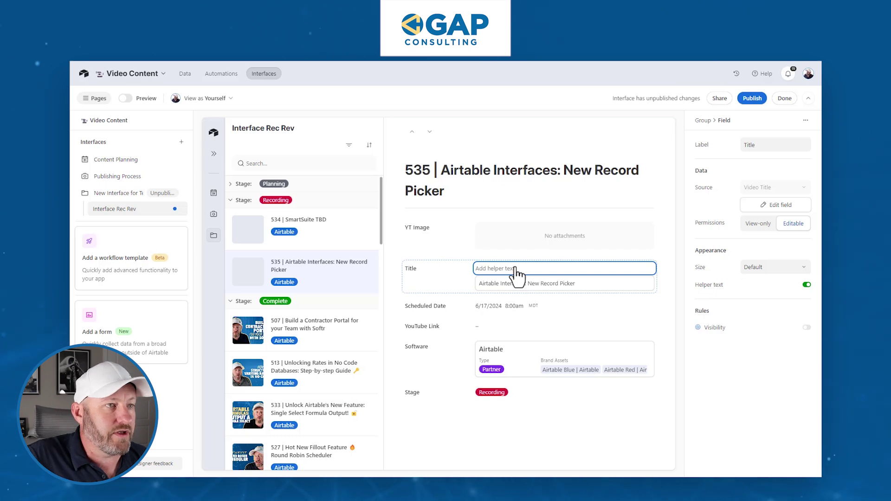
left_click(515, 269)
type("Change the title here")
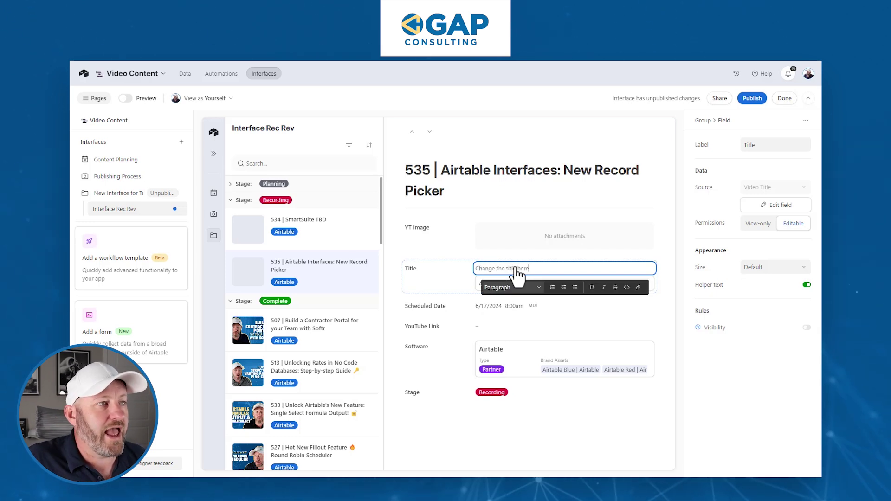
- Append a downward-pointing hand emoji to the Title field's helper text, finding it with the search word "down"
mouse_move(534, 277)
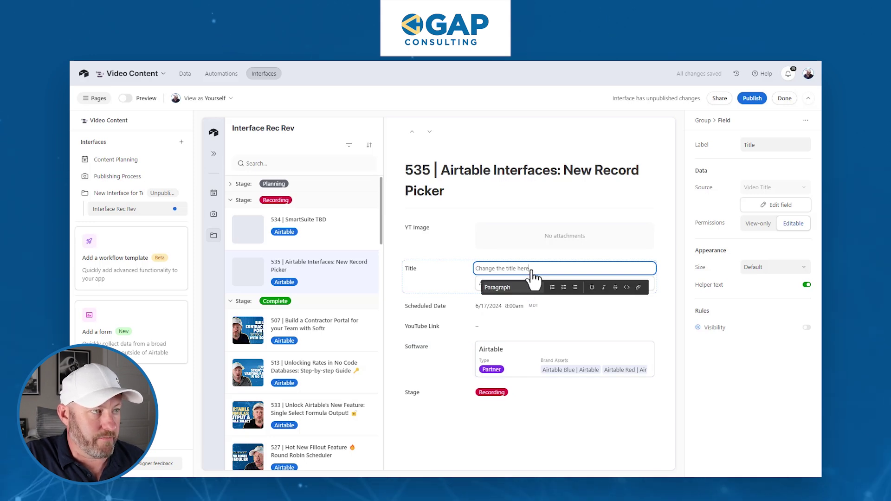
key("super+period")
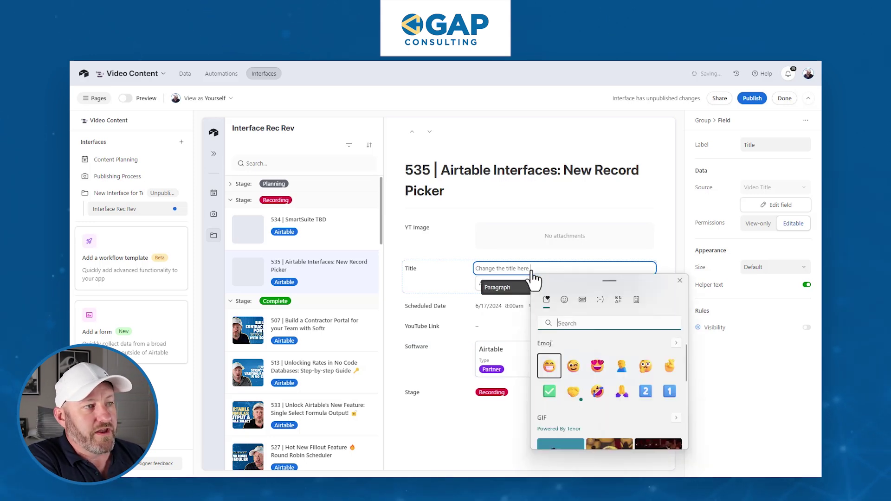
type("down")
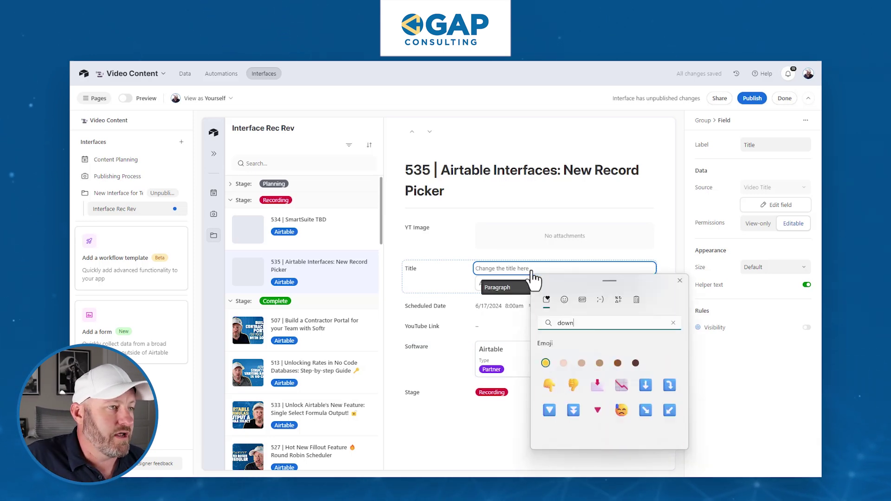
left_click(541, 385)
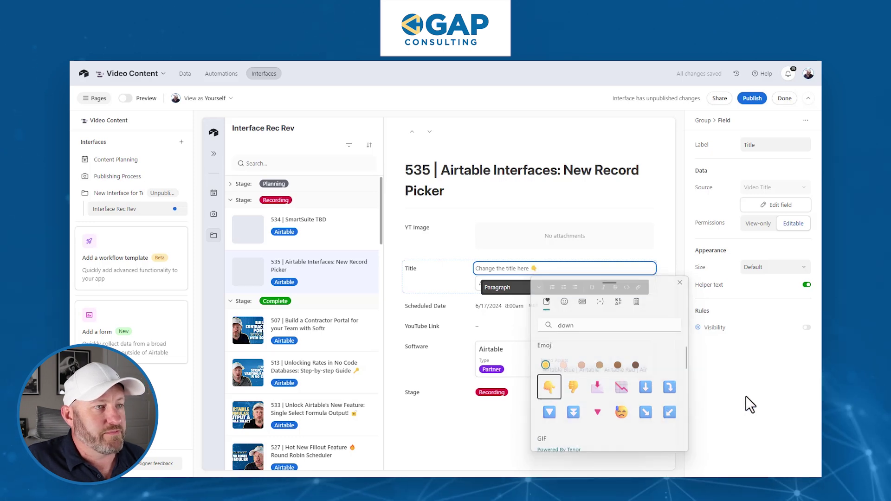
key("Escape")
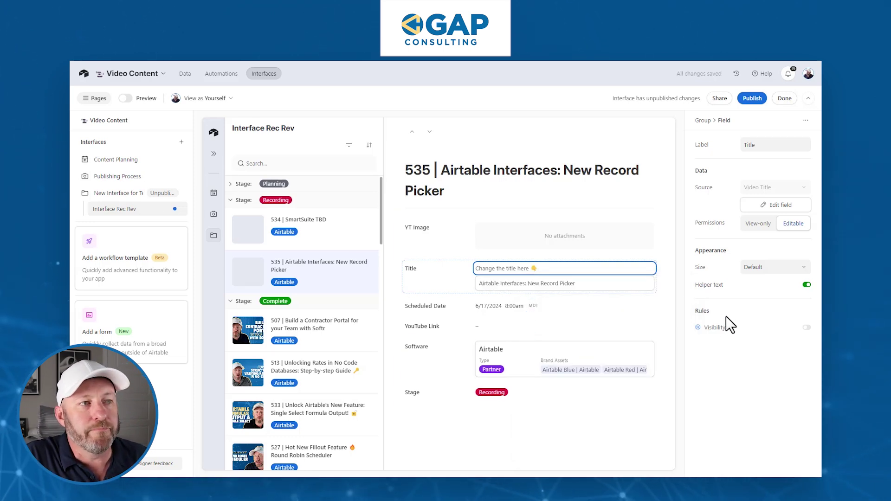
- Check the Title field's Visibility rule option and dismiss the Business plan upgrade offer
left_click(710, 328)
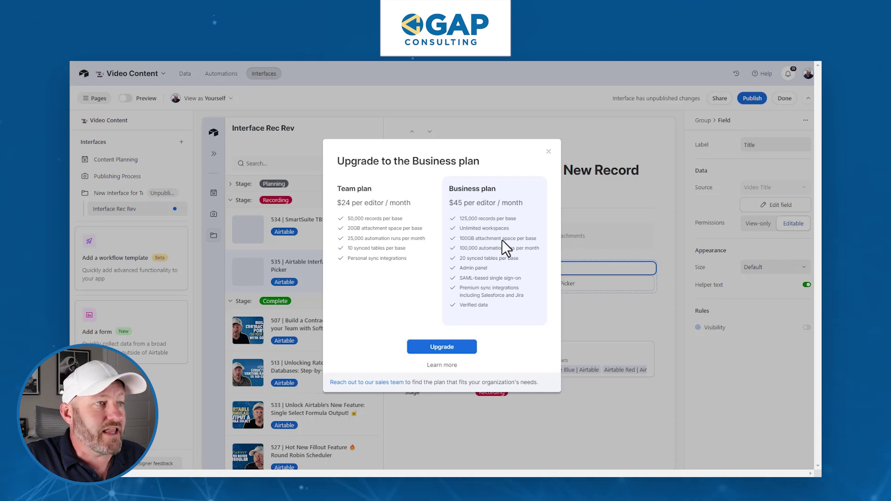
left_click(549, 152)
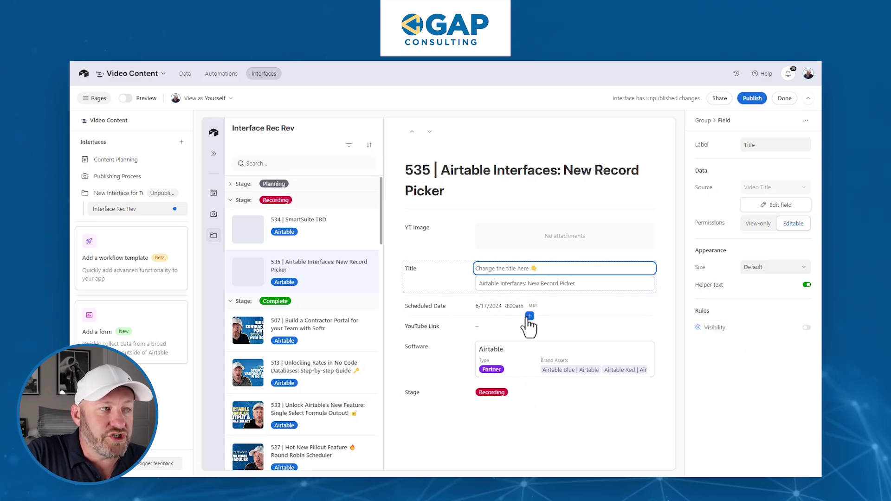
- Show a group title on the record detail's field group and name it "All my data"
left_click(453, 283)
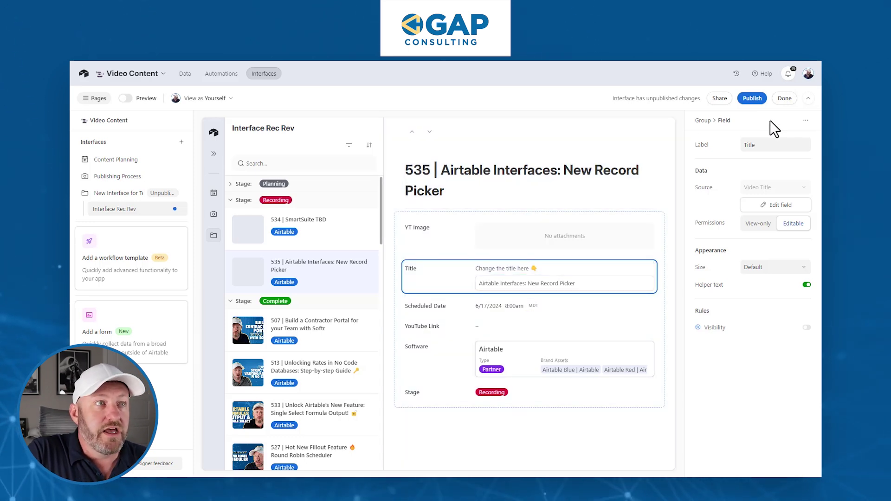
left_click(703, 120)
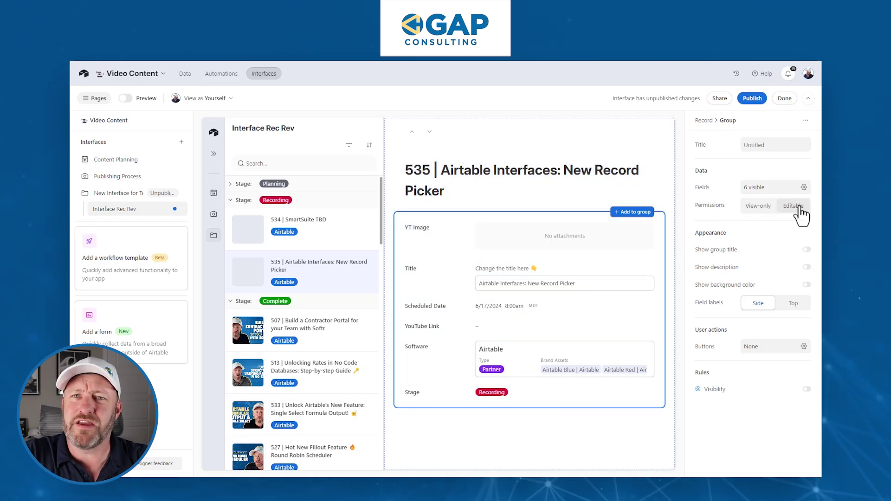
left_click(808, 251)
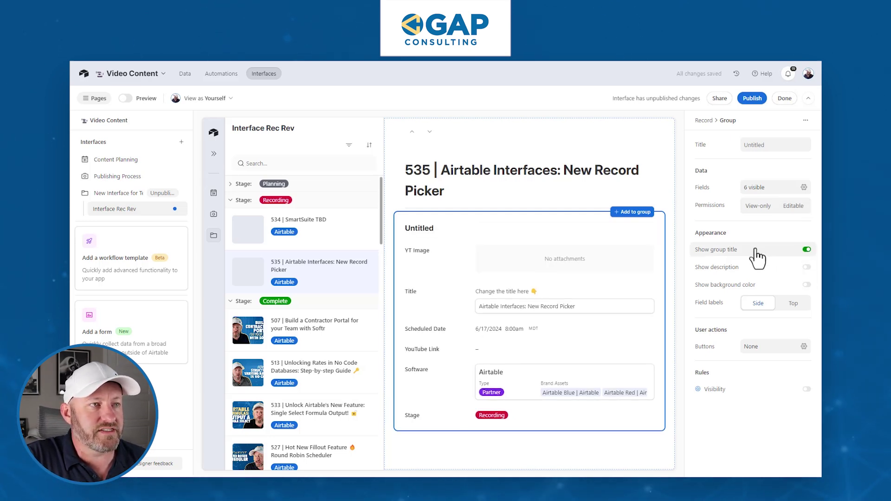
left_click(420, 227)
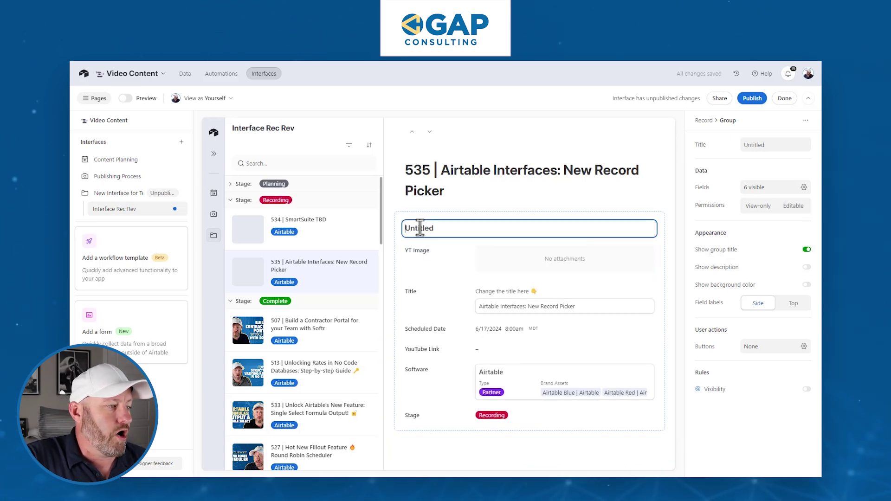
type("All my ")
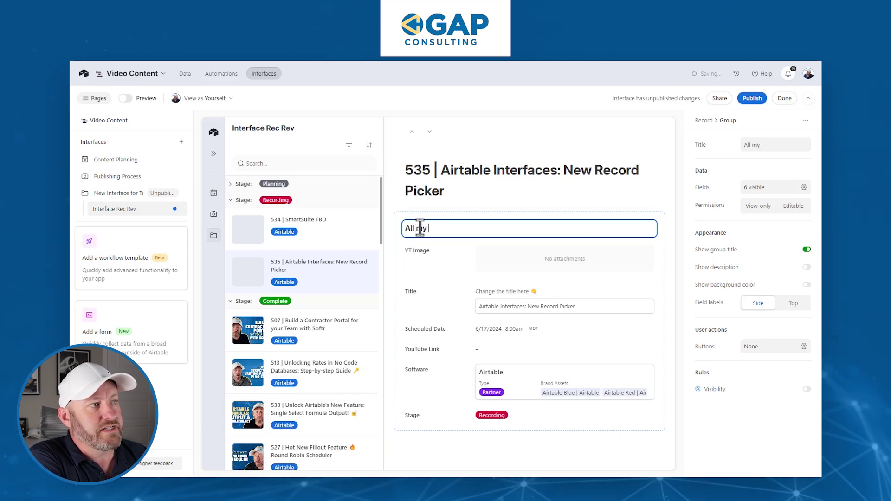
type("data")
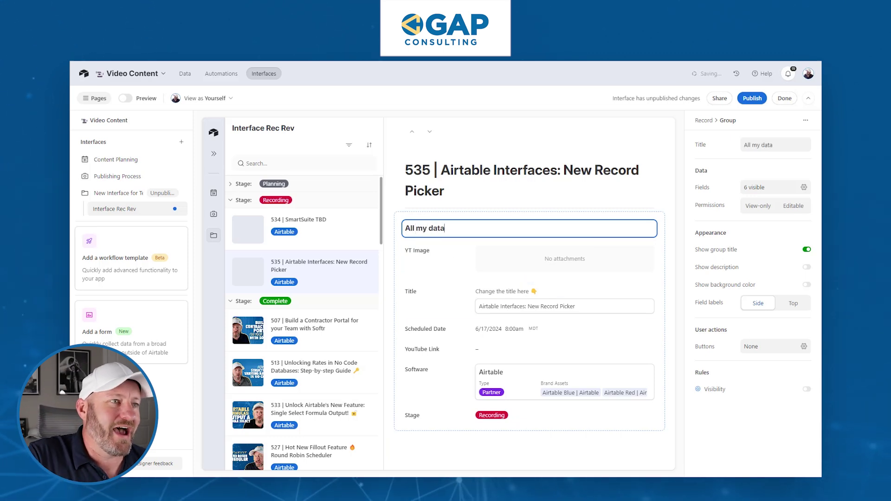
- Turn on the background color for the All my data group, keeping the group selected
left_click(807, 284)
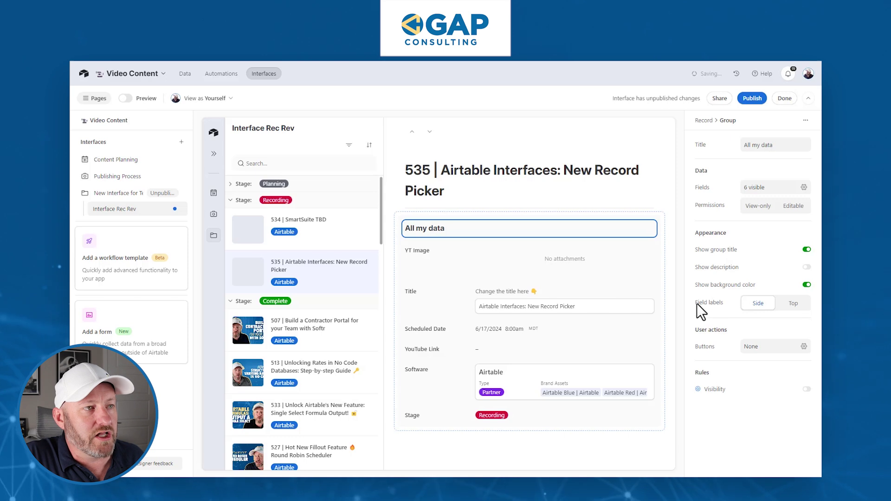
left_click(669, 314)
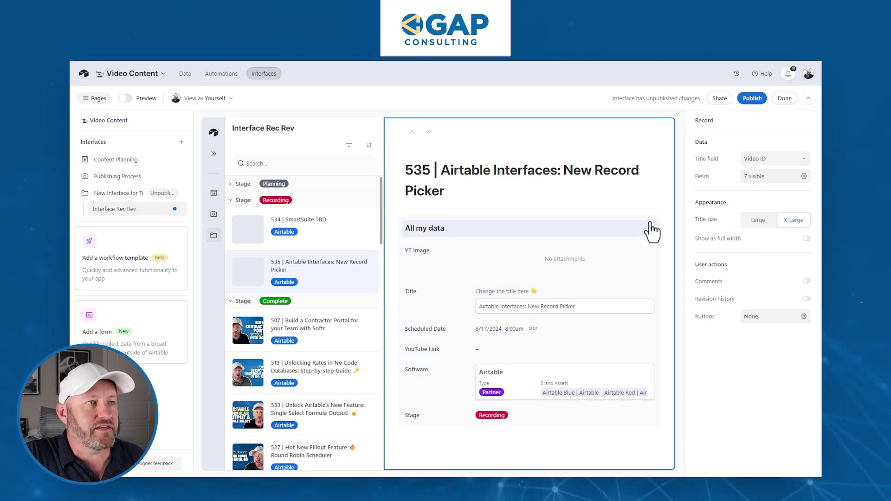
left_click(658, 239)
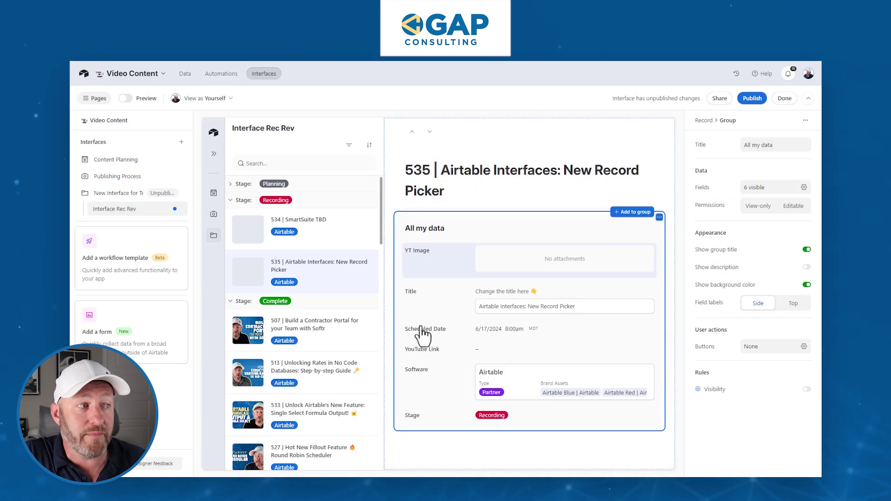
- Try placing the group's field labels on Top, then return them to Side
left_click(793, 304)
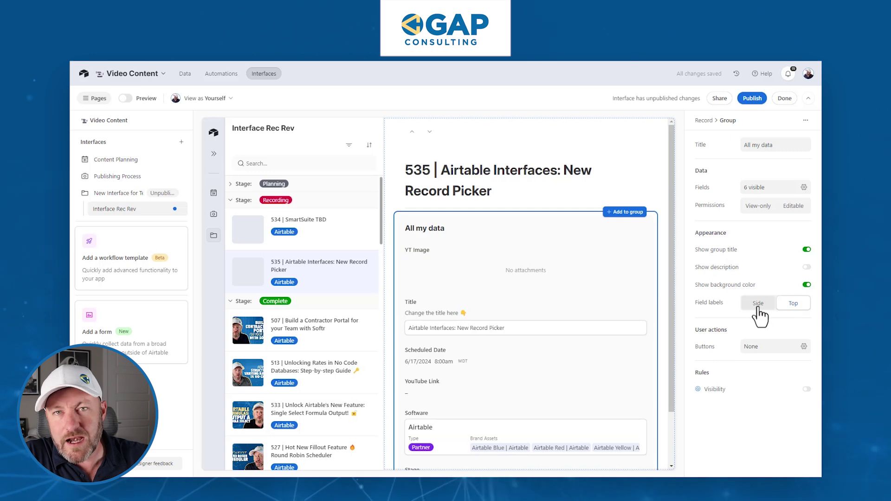
left_click(757, 308)
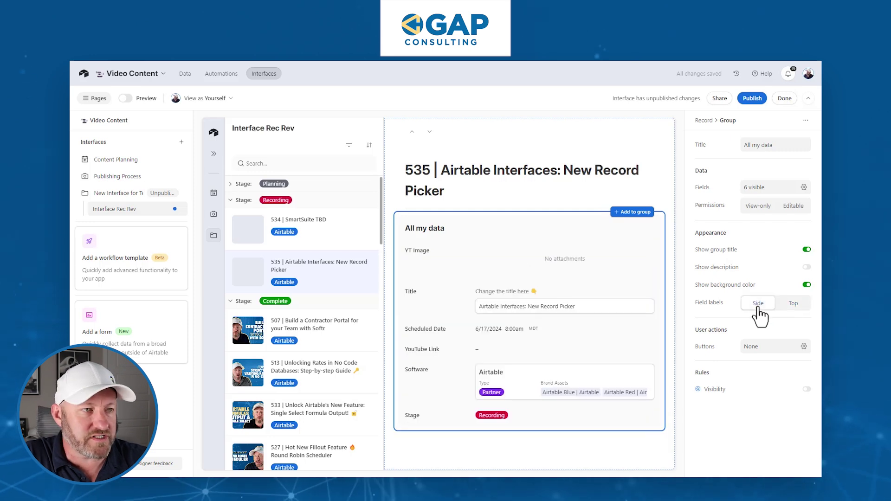
- Add a Go to website button action to the All my data group and open the button's settings
left_click(763, 348)
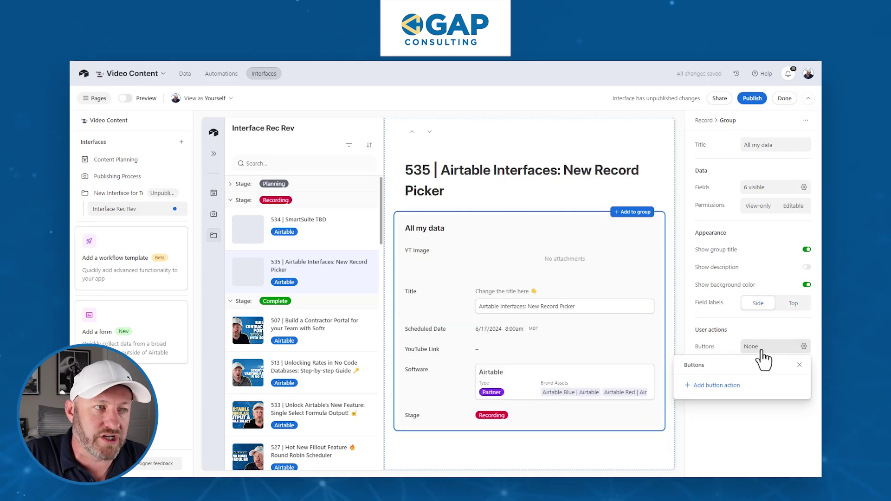
left_click(708, 387)
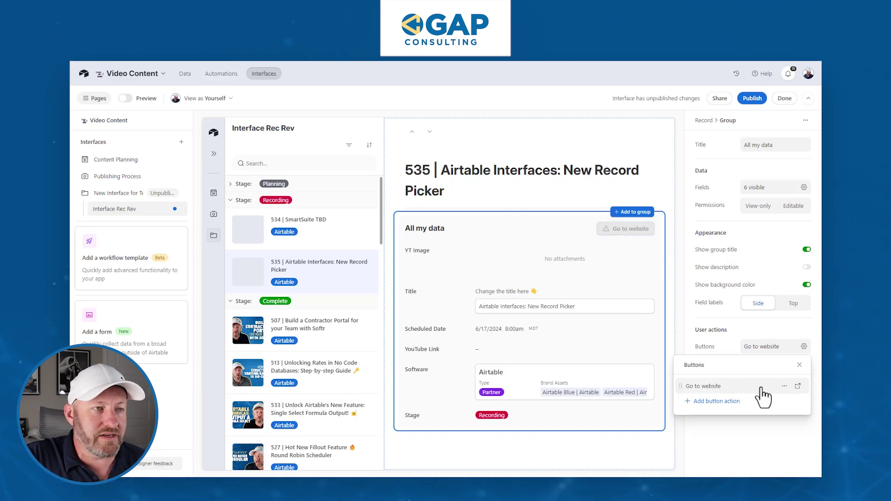
left_click(798, 387)
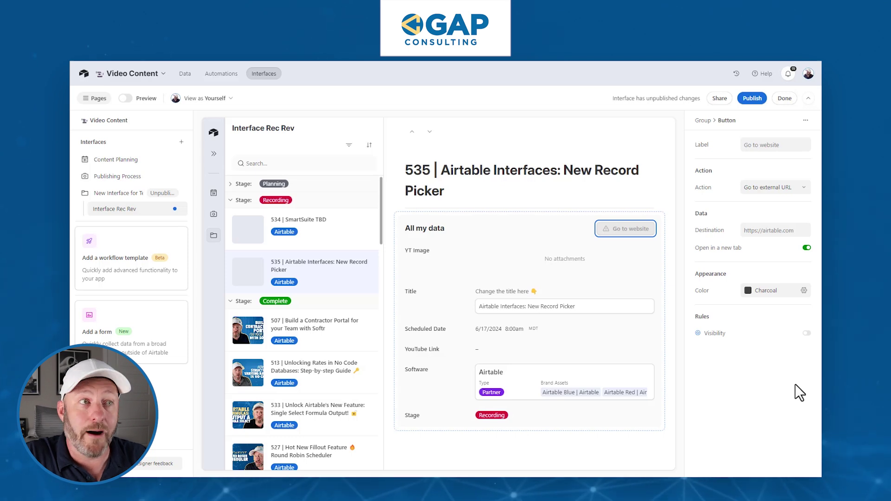
- Examine the action types available for the Go to website button, through Run automation, keeping Go to external URL
left_click(770, 188)
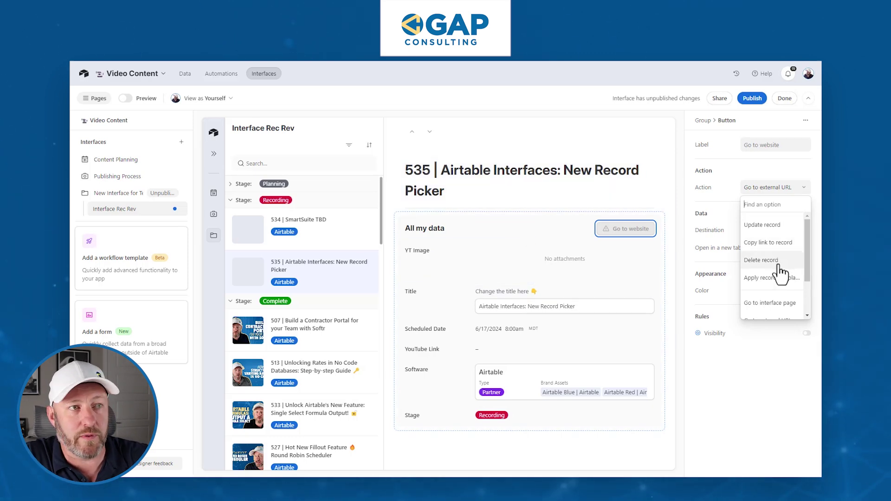
scroll(780, 281, "down", 2)
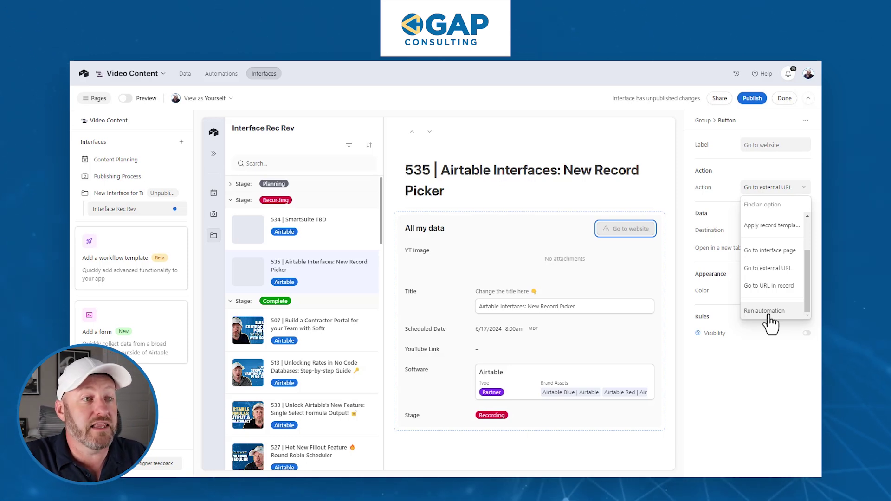
left_click(772, 372)
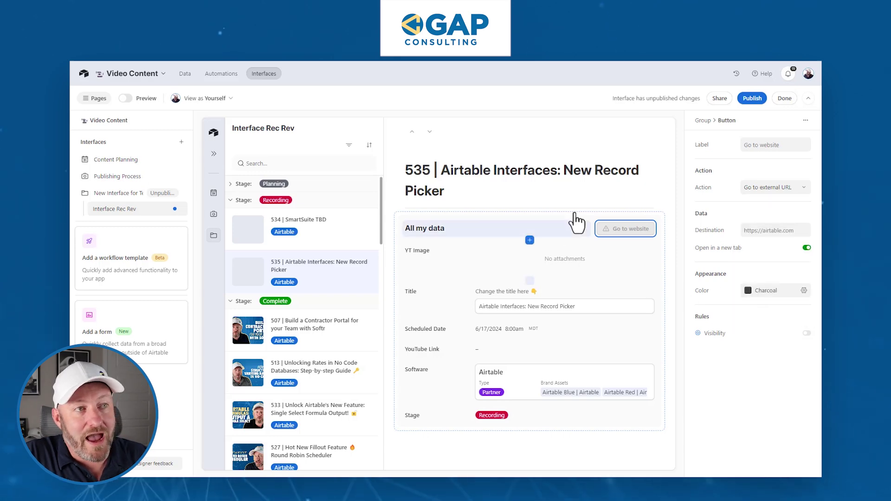
- Publish the New Interface for Testing interface and decline sharing it with users for now
left_click(755, 100)
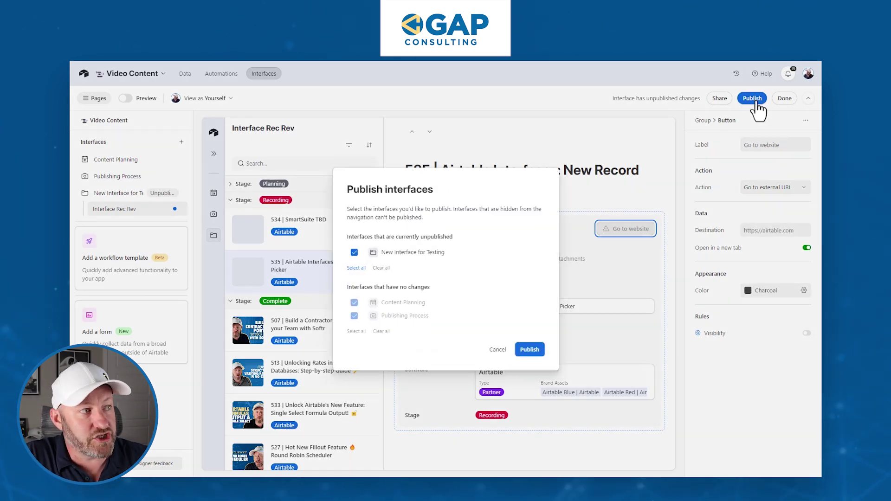
left_click(538, 350)
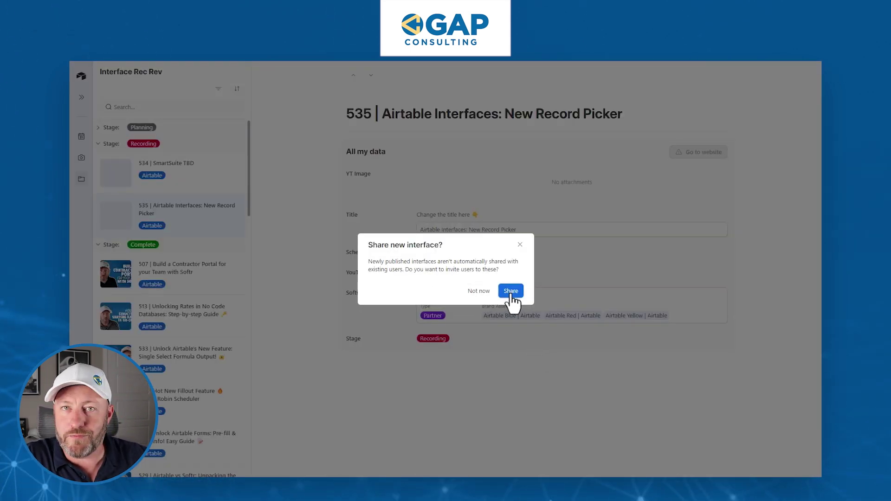
left_click(483, 292)
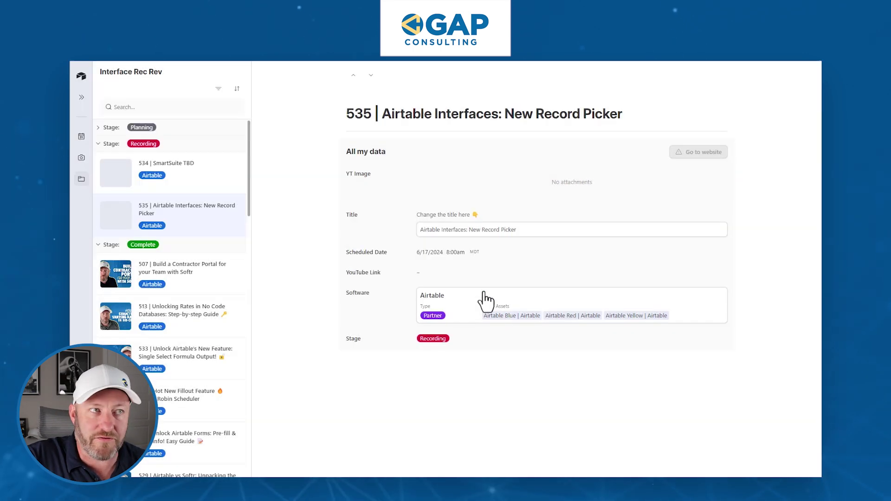
- Open record 507, Build a Contractor Portal for your Team with Softr, from the Complete stage and examine its details and editable title
scroll(186, 283, "down", 2)
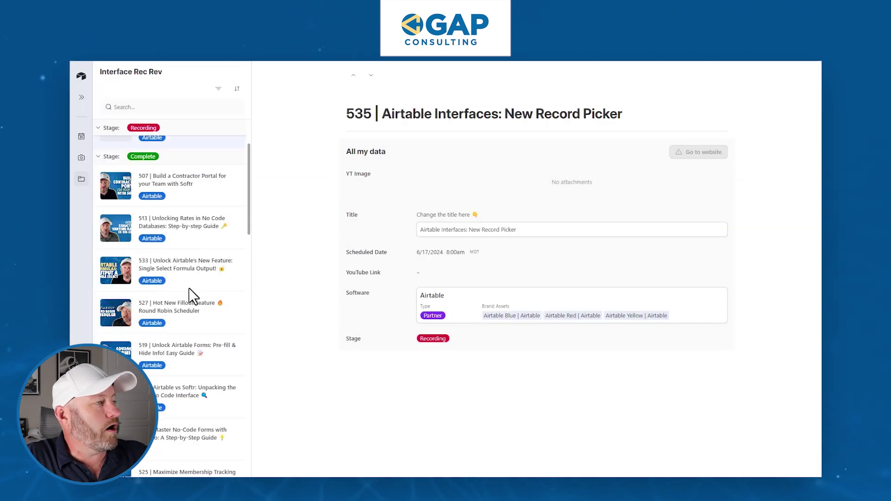
scroll(194, 341, "up", 2)
left_click(187, 286)
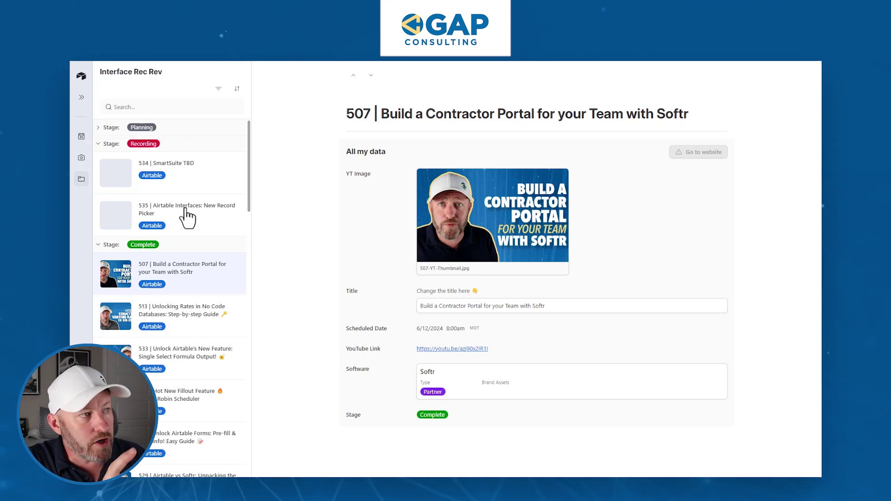
mouse_move(496, 223)
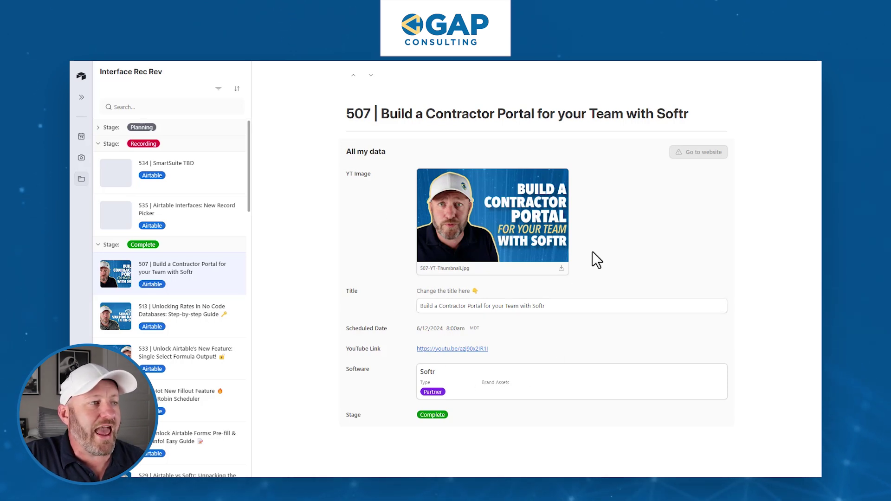
left_click(502, 306)
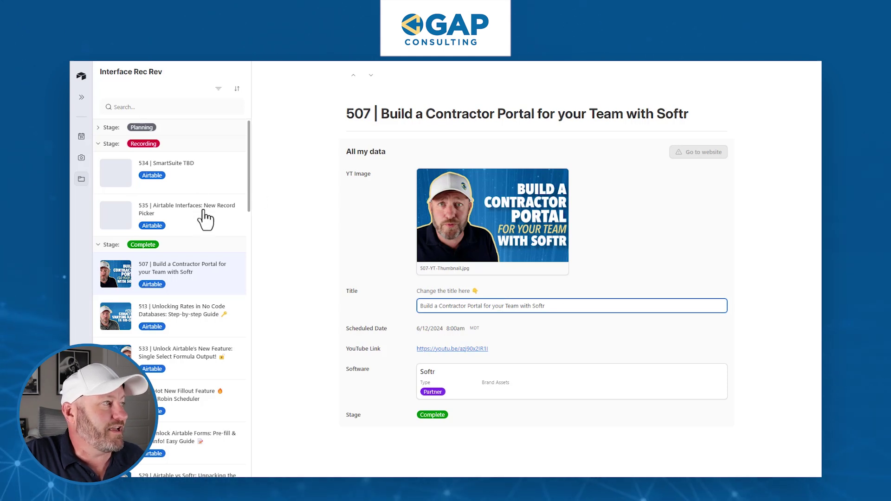
- Change the title of record 535 in the Recording stage to "Airtable Interfaces: New Record Review"
left_click(186, 215)
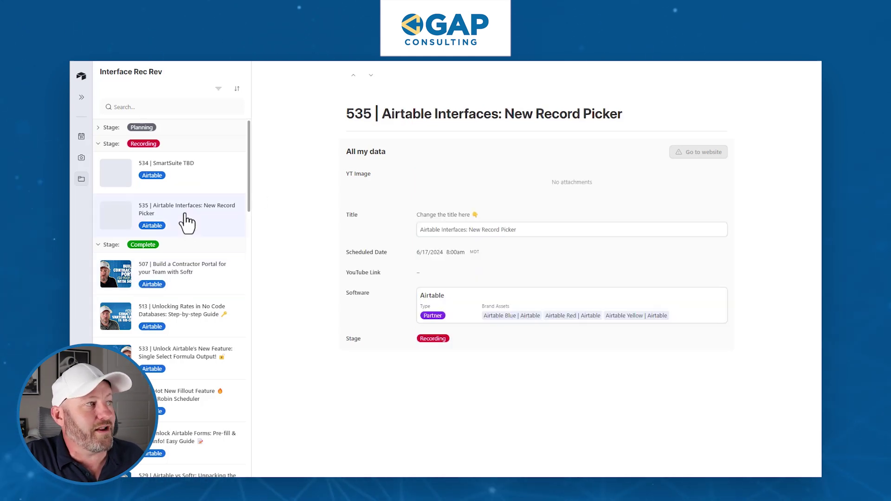
left_click_drag(520, 234, 499, 230)
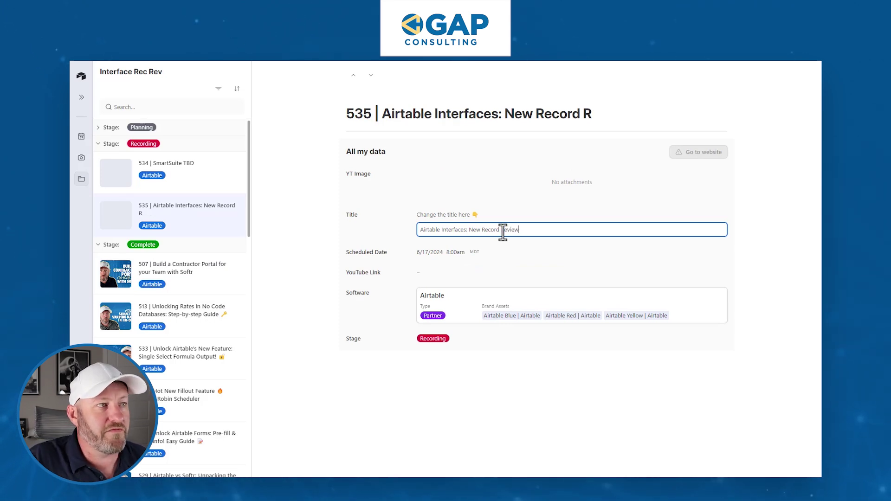
type("Review")
left_click(683, 247)
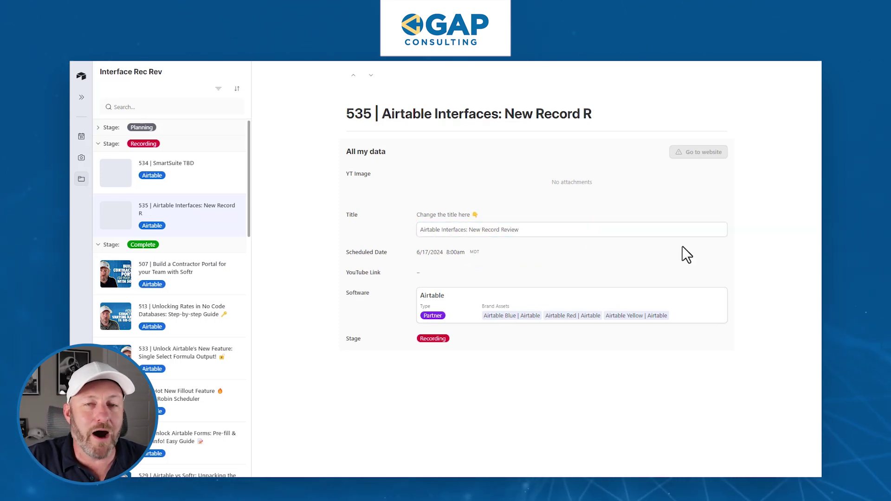